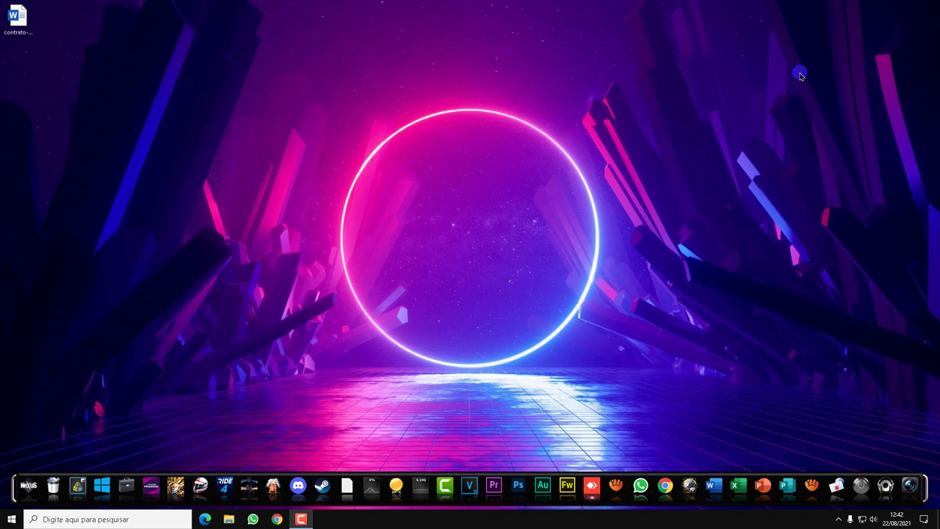
Open contrato-compra from the desktop, enable editing, and scroll through the six-page contract.
double_click(27, 30)
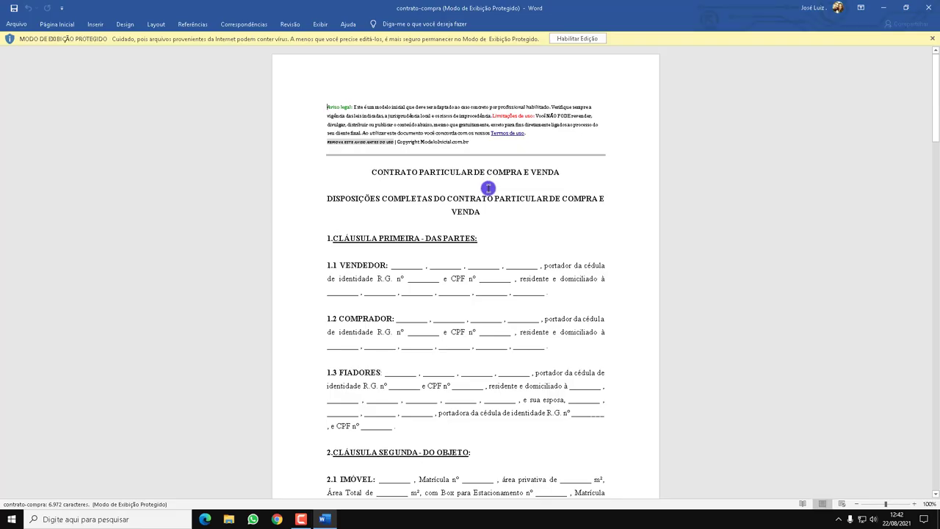
left_click(568, 38)
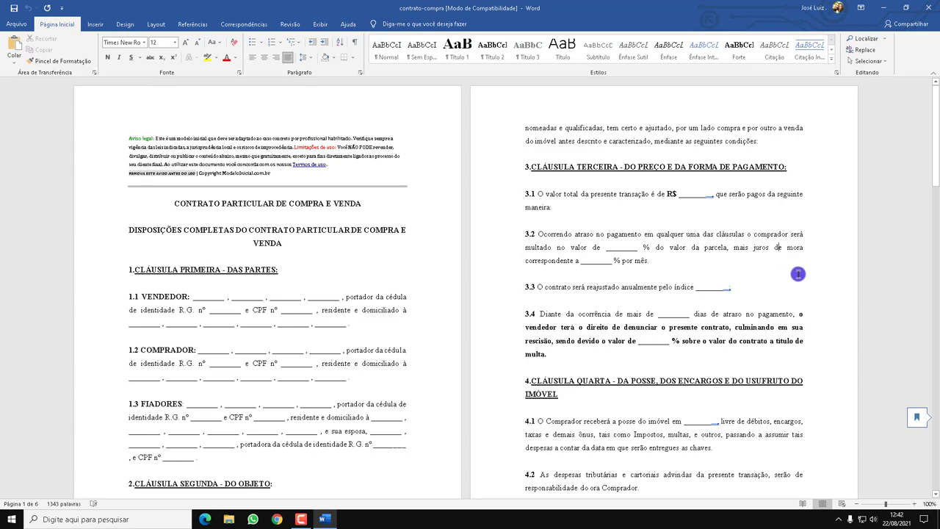
scroll(787, 264, "down", 5)
scroll(588, 286, "down", 3)
scroll(309, 184, "up", 1)
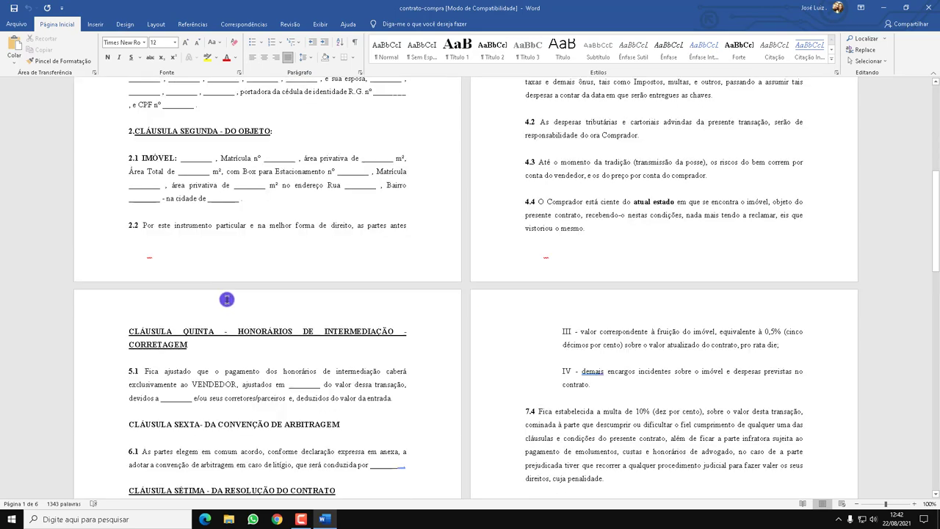
scroll(330, 326, "up", 2)
scroll(330, 326, "up", 3)
scroll(330, 326, "up", 1)
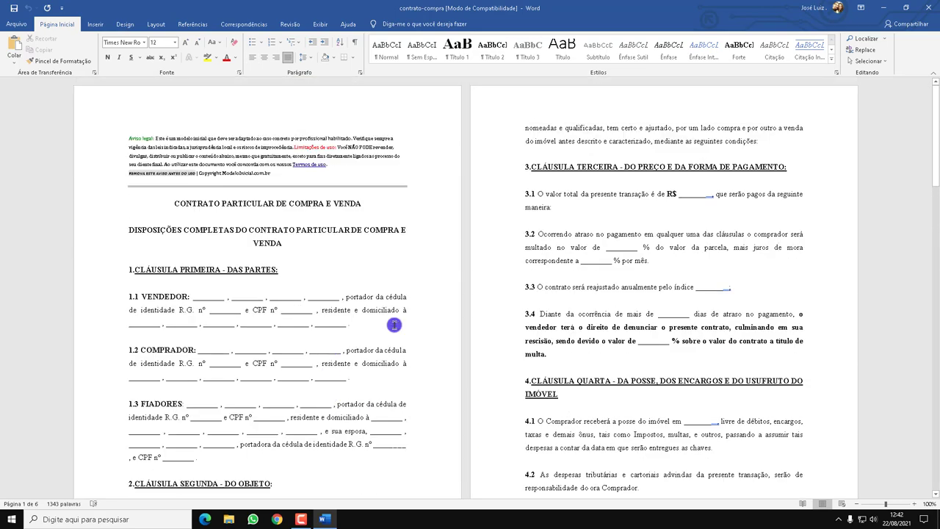
scroll(630, 327, "down", 1)
scroll(653, 327, "down", 4)
scroll(653, 327, "down", 3)
scroll(661, 331, "down", 3)
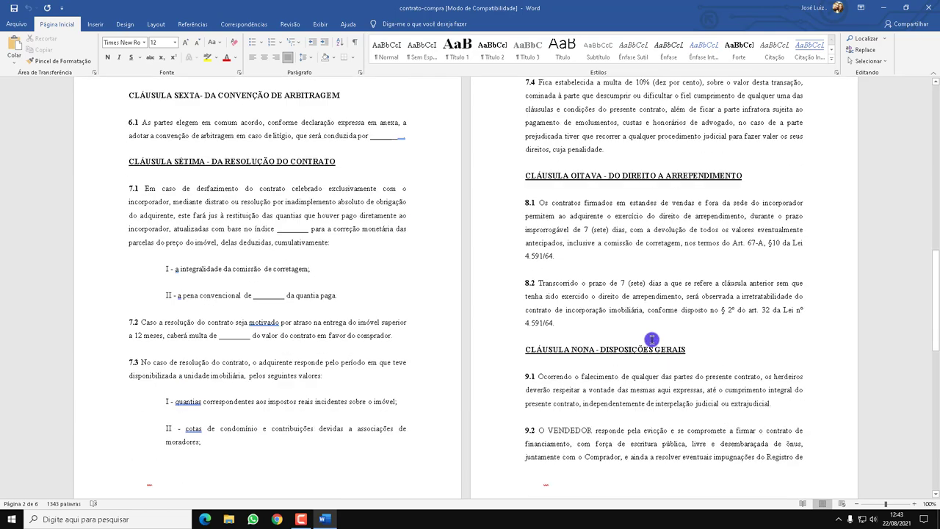
scroll(683, 338, "down", 3)
scroll(698, 343, "down", 3)
scroll(411, 308, "up", 1)
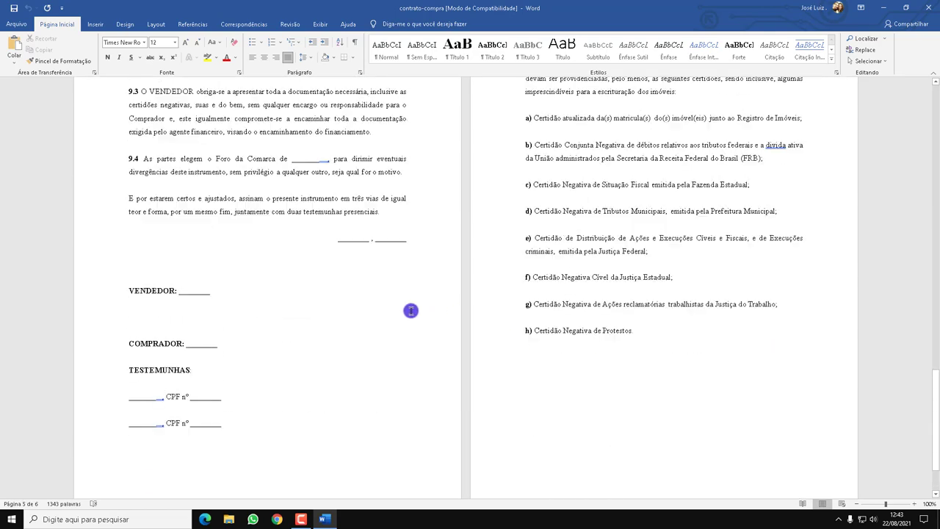
scroll(416, 250, "up", 2)
scroll(504, 318, "up", 3)
scroll(705, 316, "up", 2)
scroll(706, 315, "up", 1)
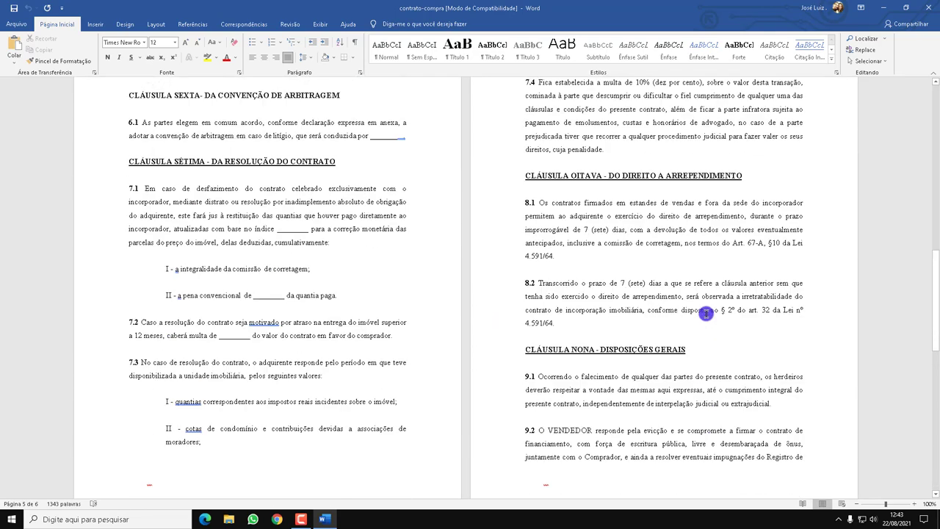
scroll(706, 314, "up", 1)
scroll(706, 314, "up", 3)
scroll(539, 275, "up", 1)
scroll(550, 218, "up", 1)
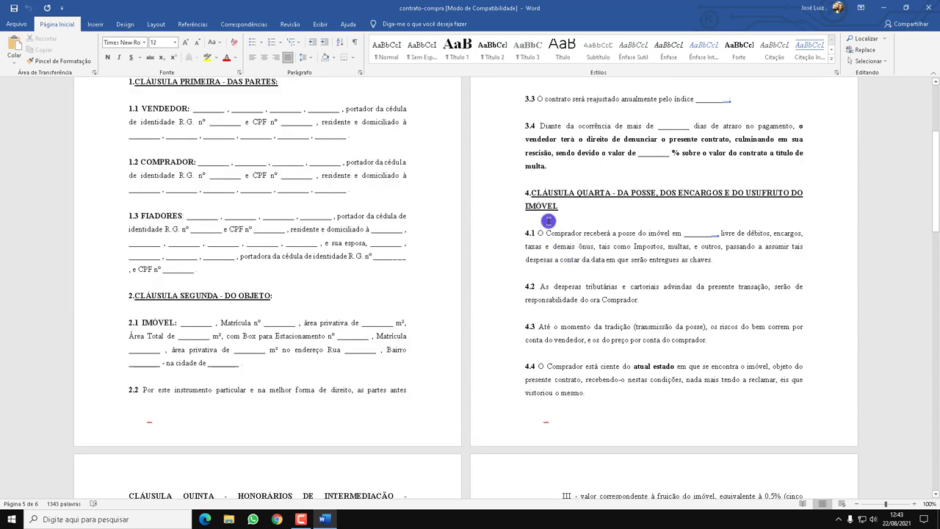
scroll(369, 151, "up", 1)
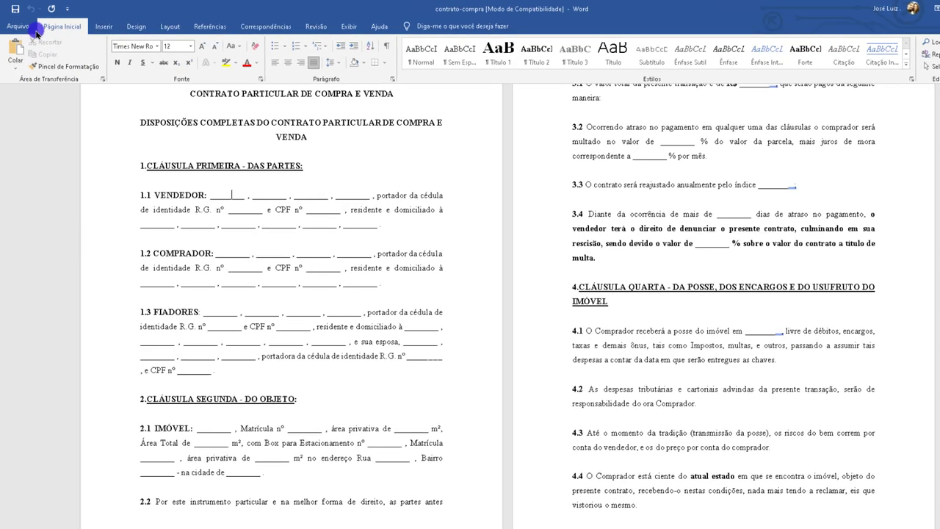
Save contrato-compra to the desktop in the current Word format with an open password, then close Word.
left_click(34, 31)
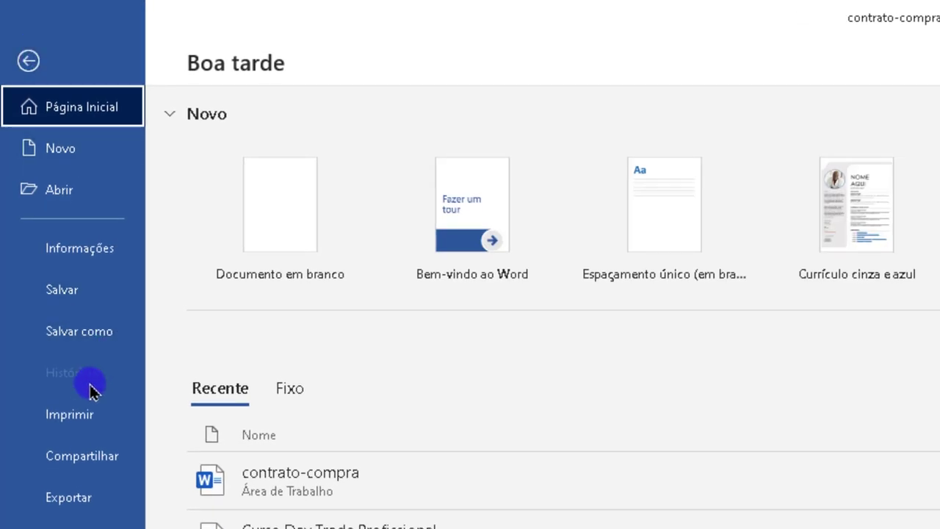
left_click(81, 336)
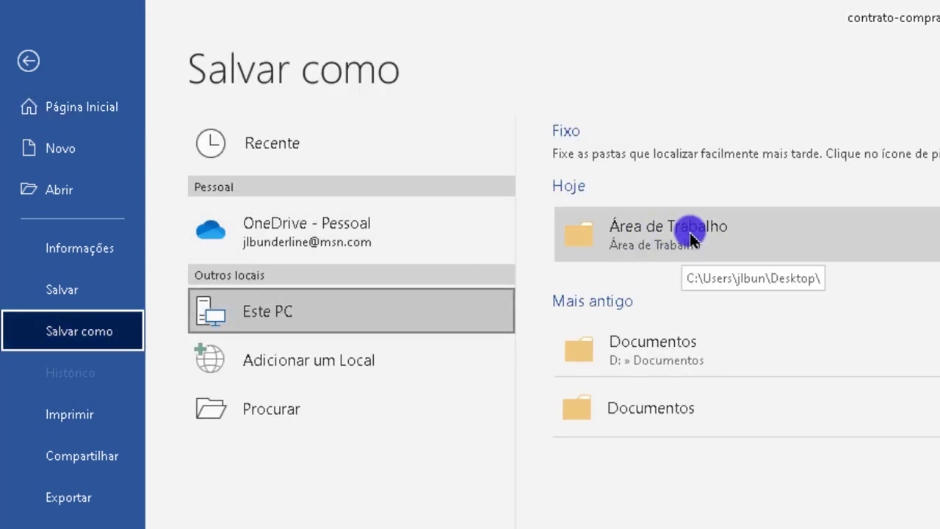
left_click(575, 193)
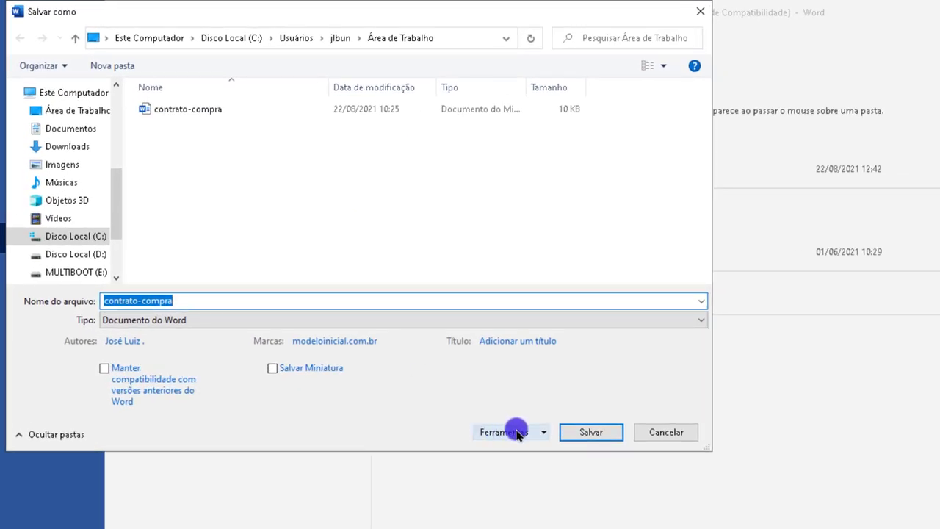
left_click(527, 433)
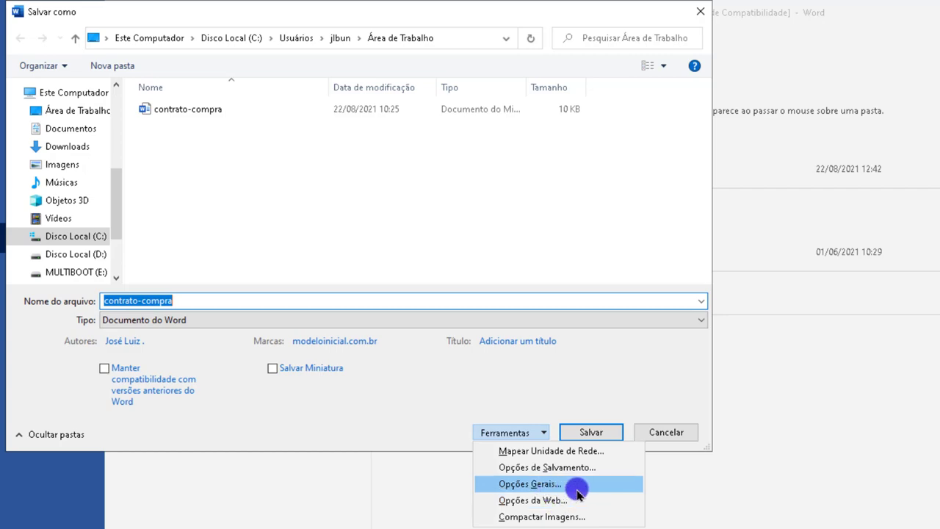
left_click(563, 484)
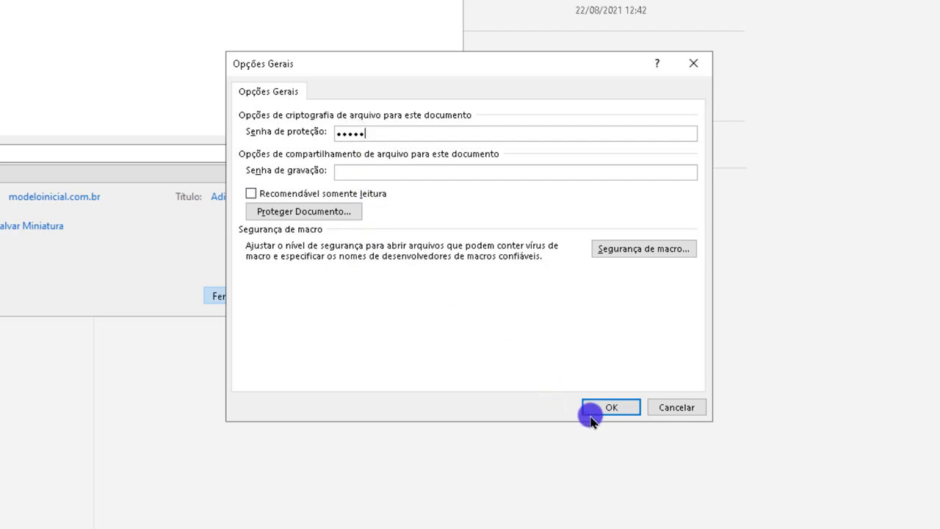
left_click(620, 410)
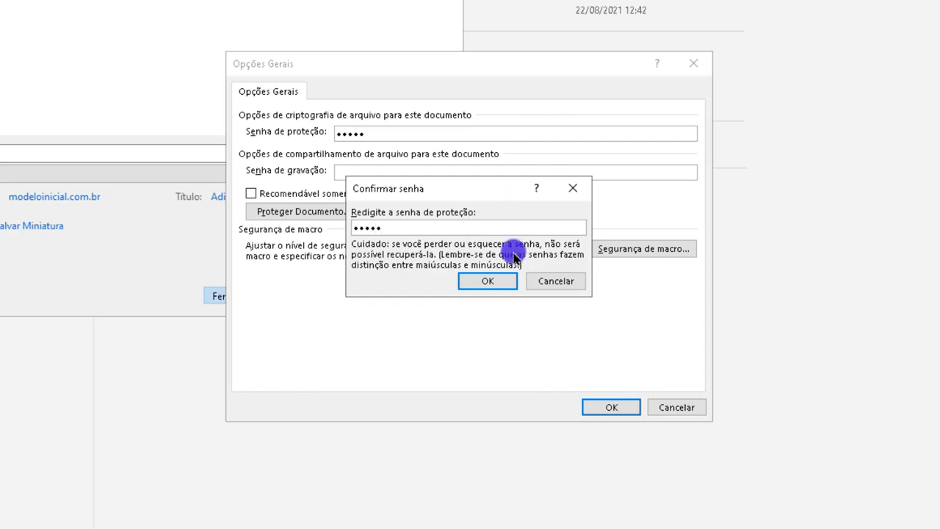
left_click(489, 281)
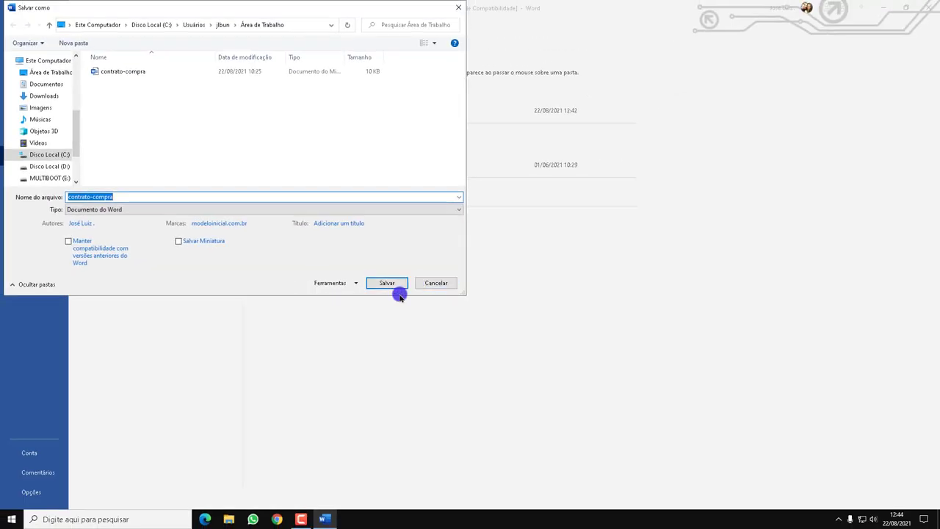
left_click(393, 290)
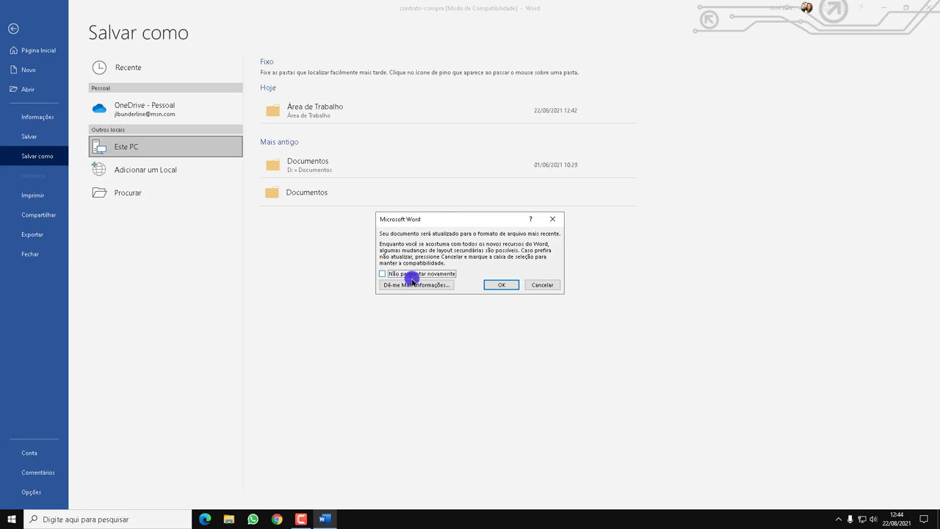
left_click(500, 285)
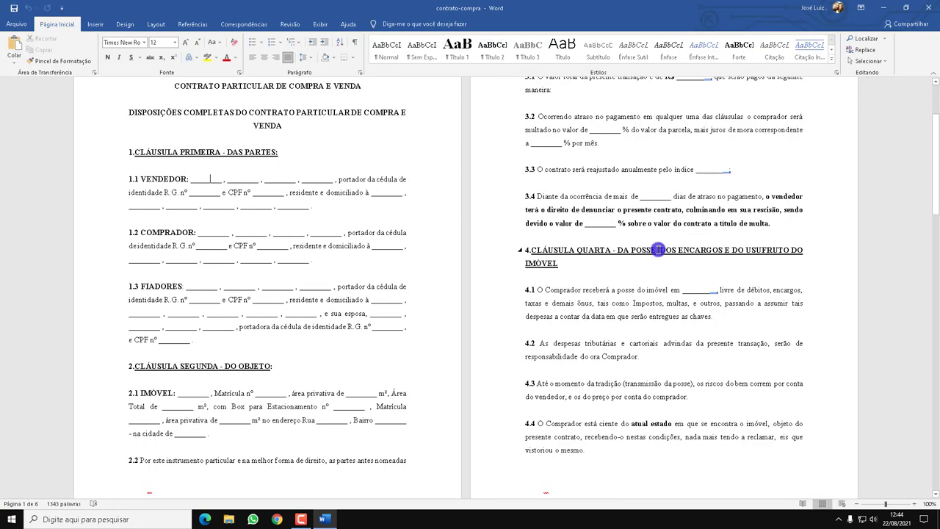
left_click(927, 4)
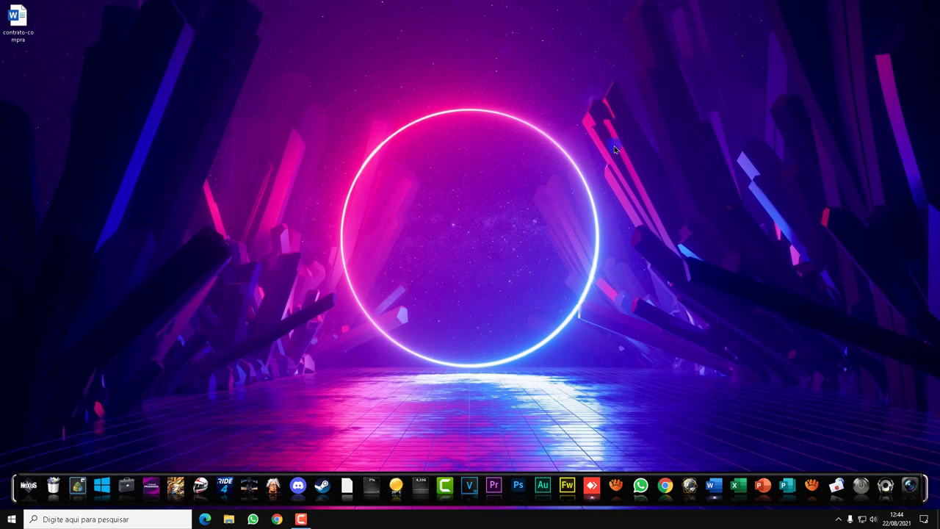
double_click(24, 17)
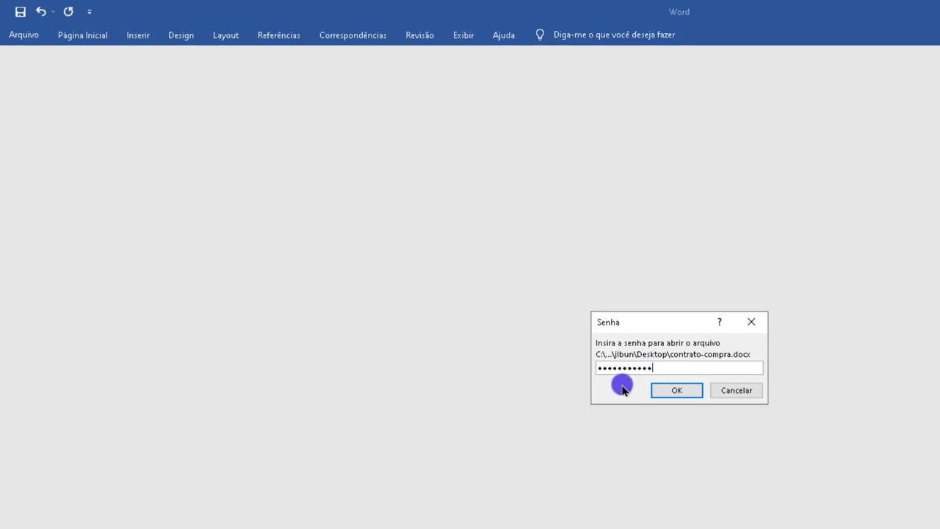
left_click(687, 389)
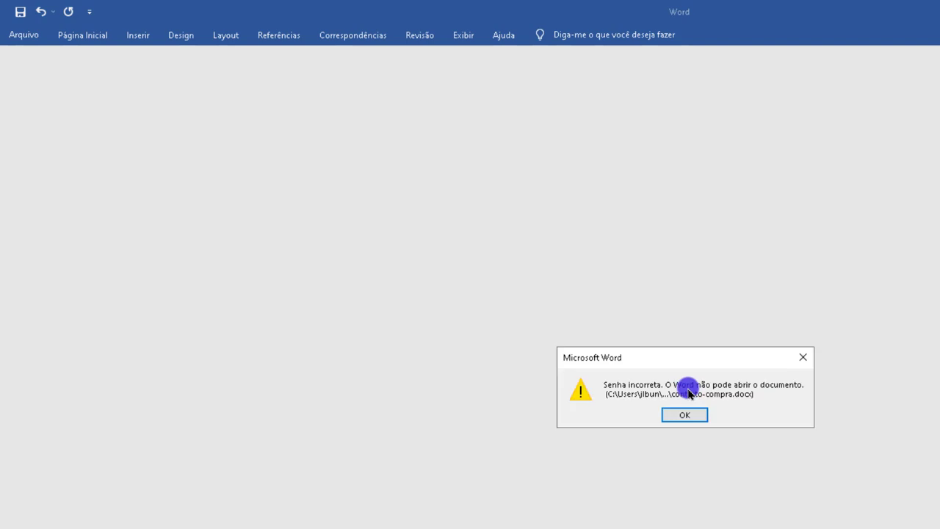
left_click(676, 414)
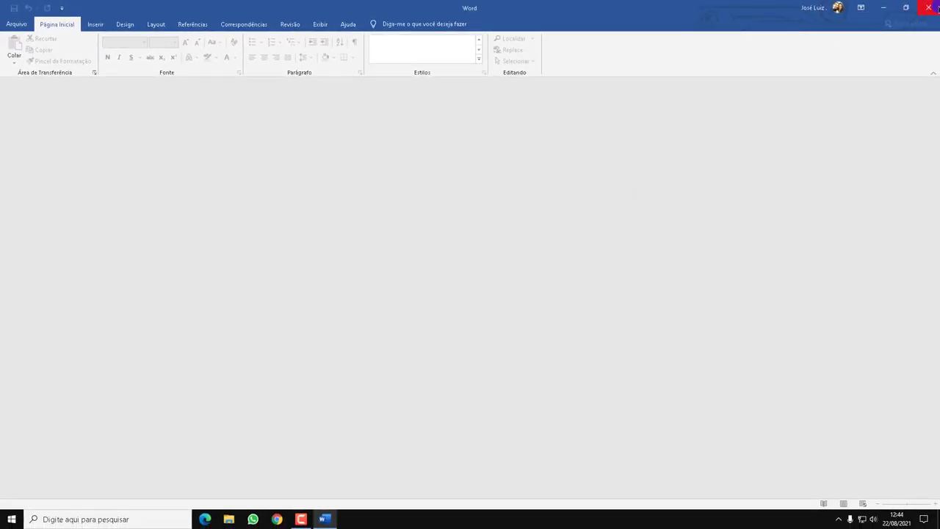
left_click(928, 9)
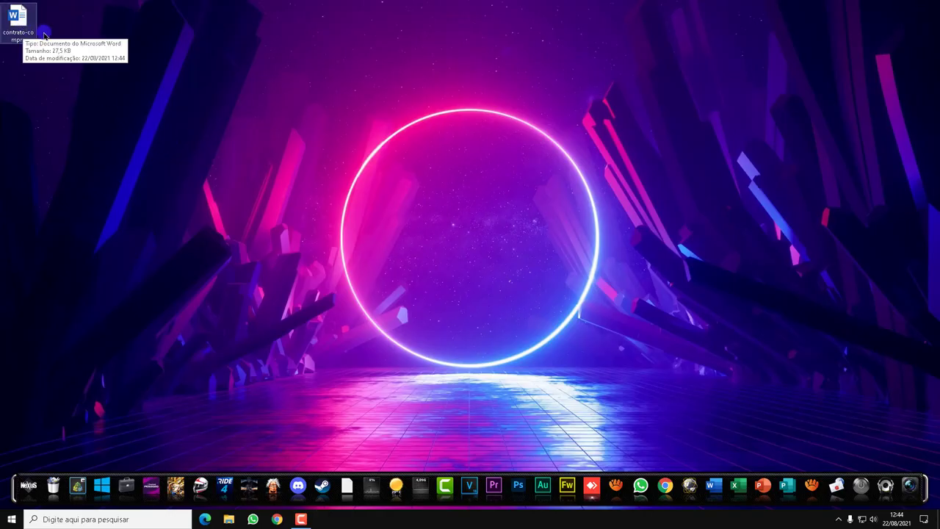
Open contrato-compra with the correct password, scroll through it, and bring up the print page.
double_click(18, 22)
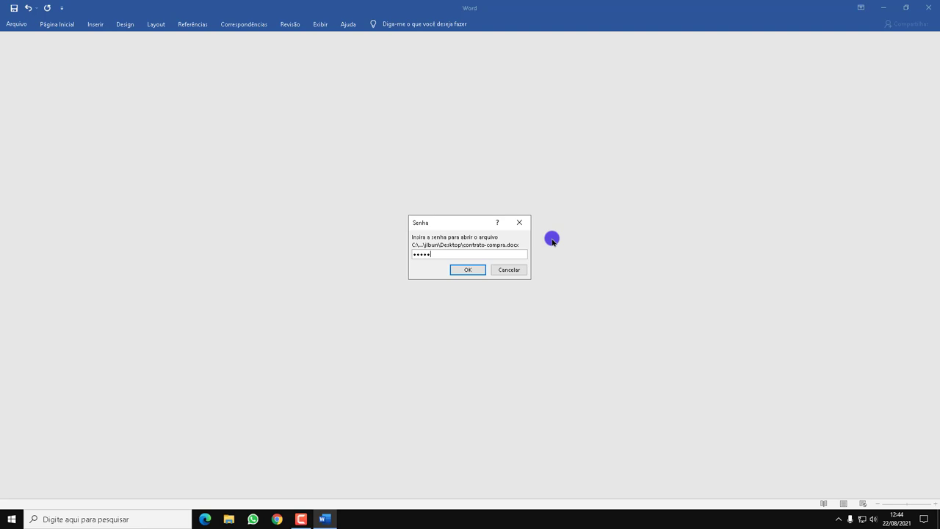
left_click(469, 270)
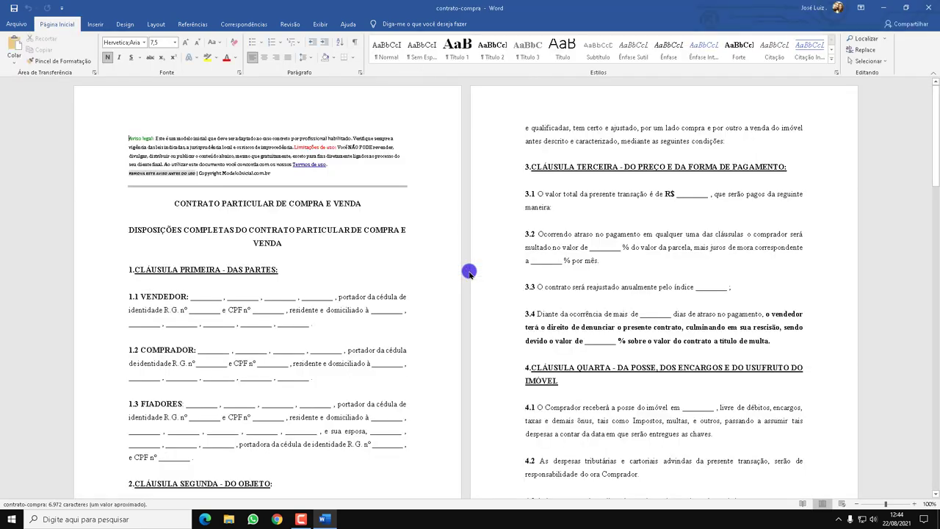
scroll(647, 312, "down", 3)
scroll(713, 312, "down", 4)
scroll(735, 310, "down", 2)
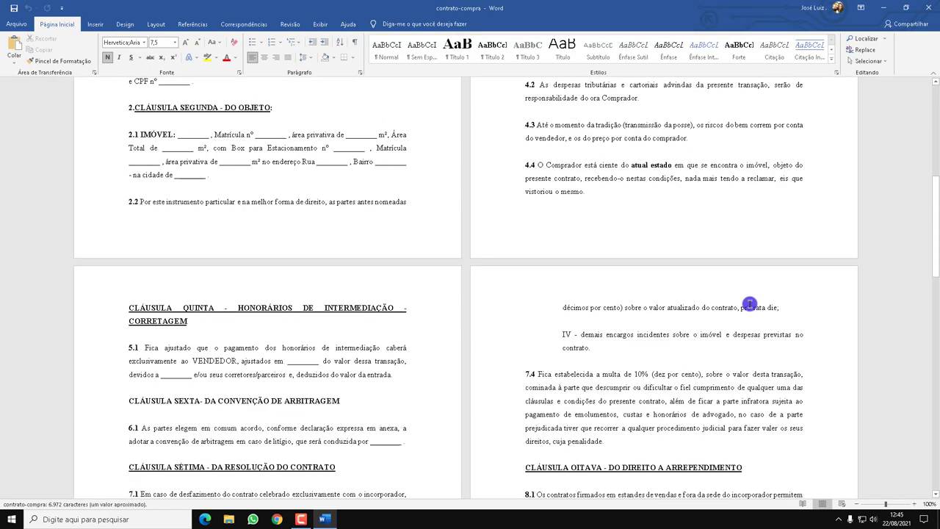
scroll(705, 312, "up", 5)
scroll(683, 315, "up", 4)
scroll(683, 315, "down", 3)
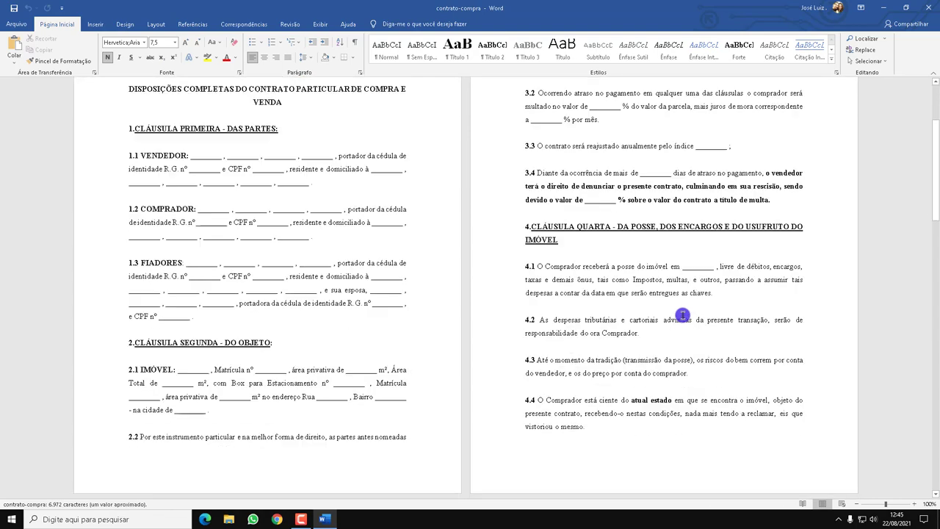
scroll(683, 315, "down", 5)
scroll(683, 315, "down", 3)
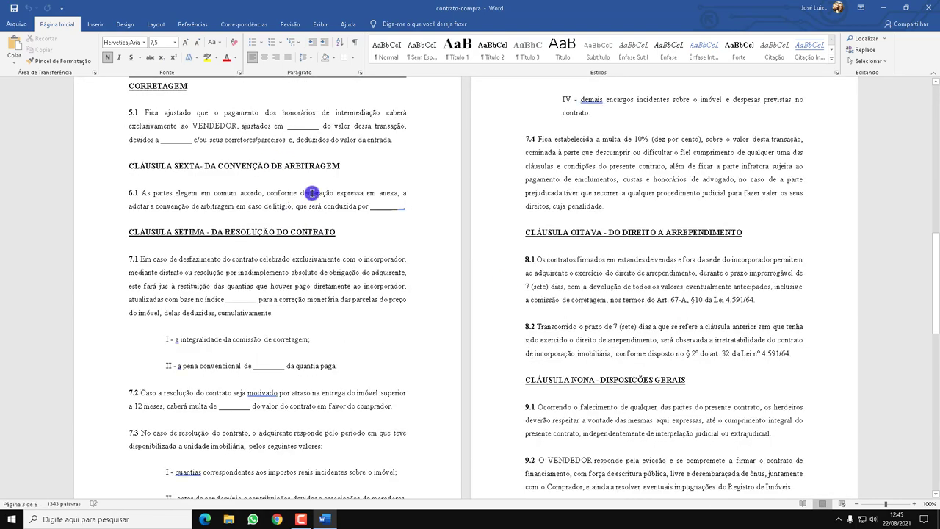
key("ctrl+p")
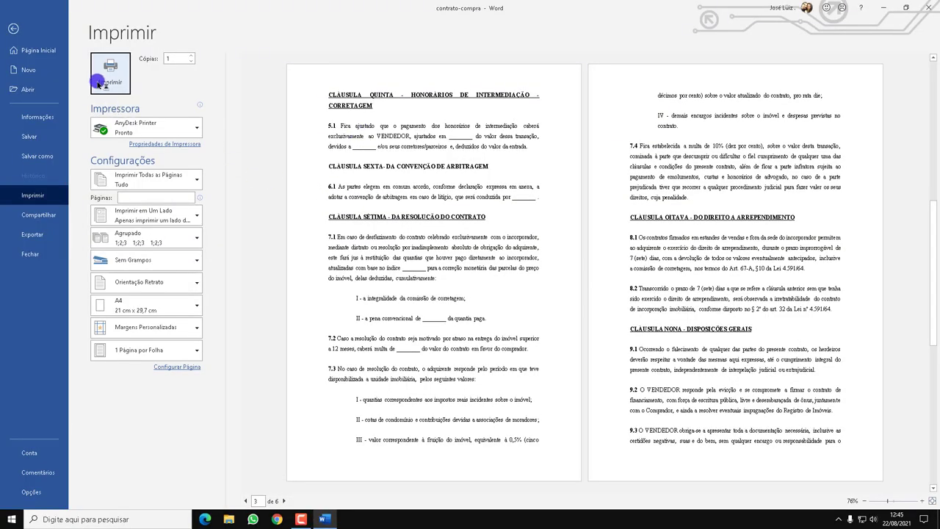
Print the contract, then delete and retype the final 'A' of the title.
left_click(99, 85)
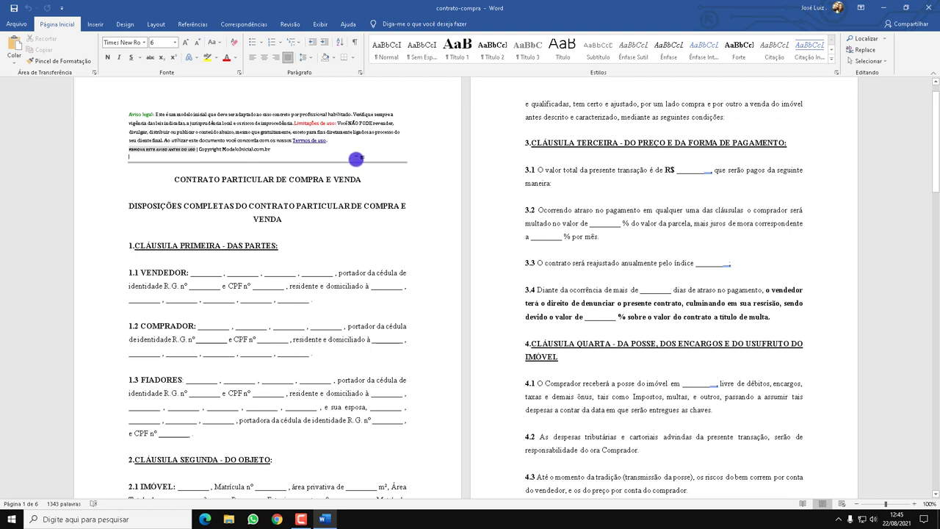
left_click(395, 184)
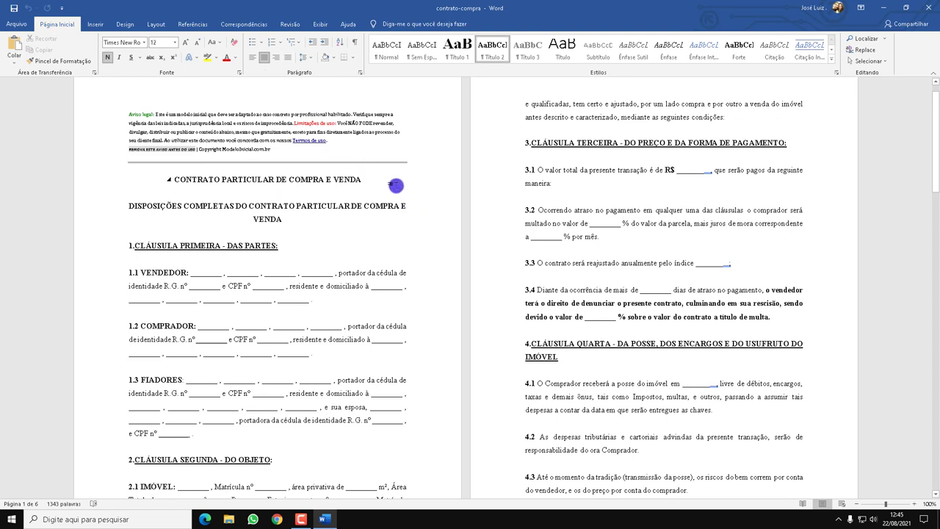
key("BackSpace")
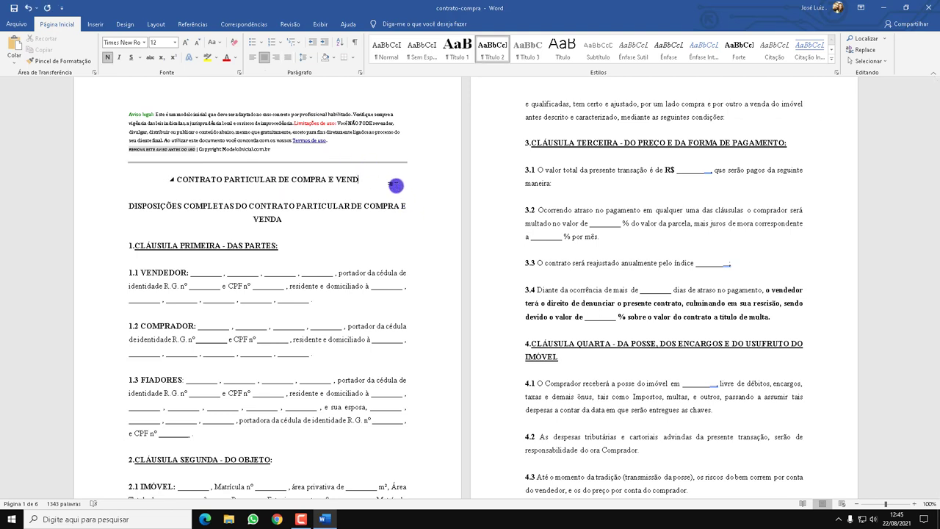
type("A")
Scroll through the contract, selecting the parties clauses and then clearing the selection.
scroll(781, 193, "down", 3)
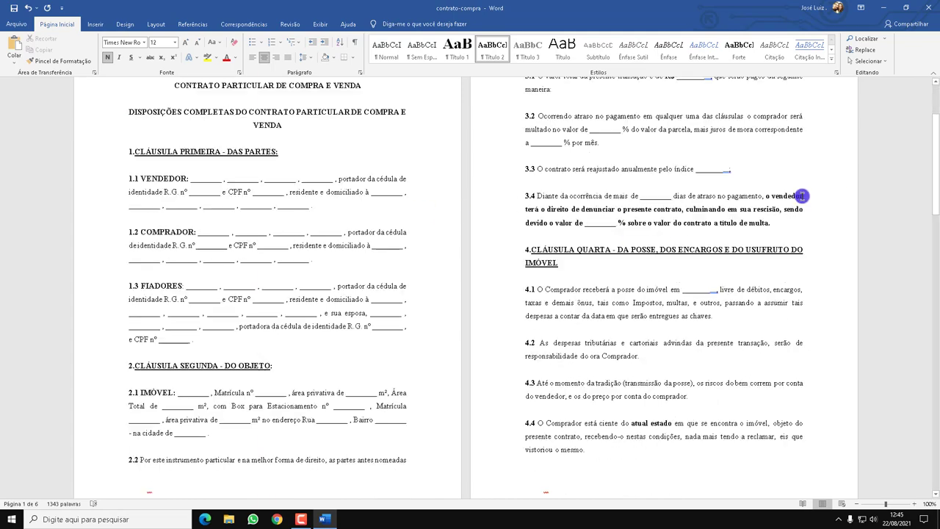
scroll(783, 151, "down", 5)
scroll(73, 132, "up", 6)
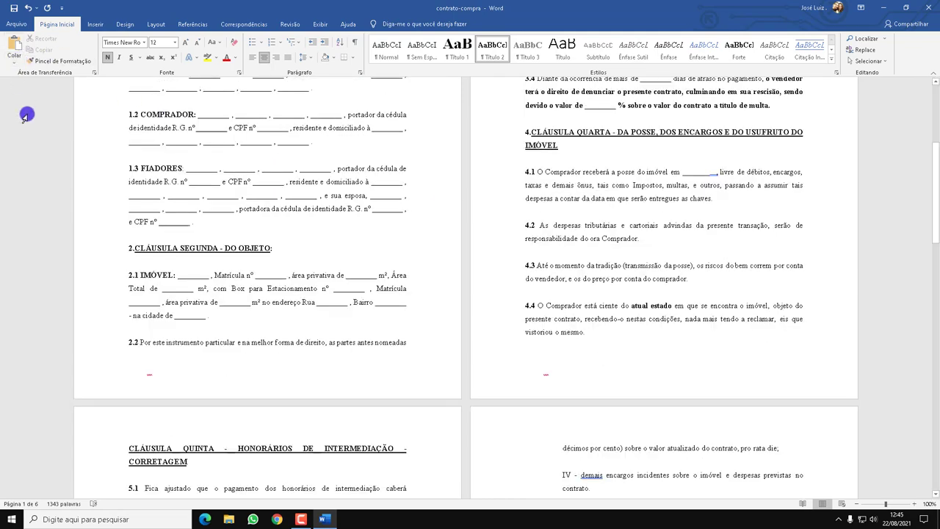
scroll(71, 137, "up", 3)
scroll(536, 286, "down", 3)
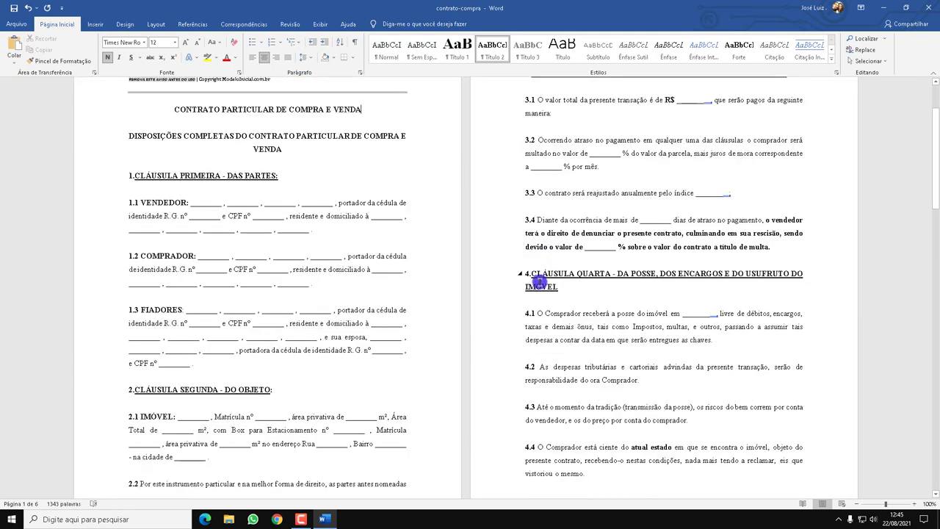
scroll(422, 283, "down", 2)
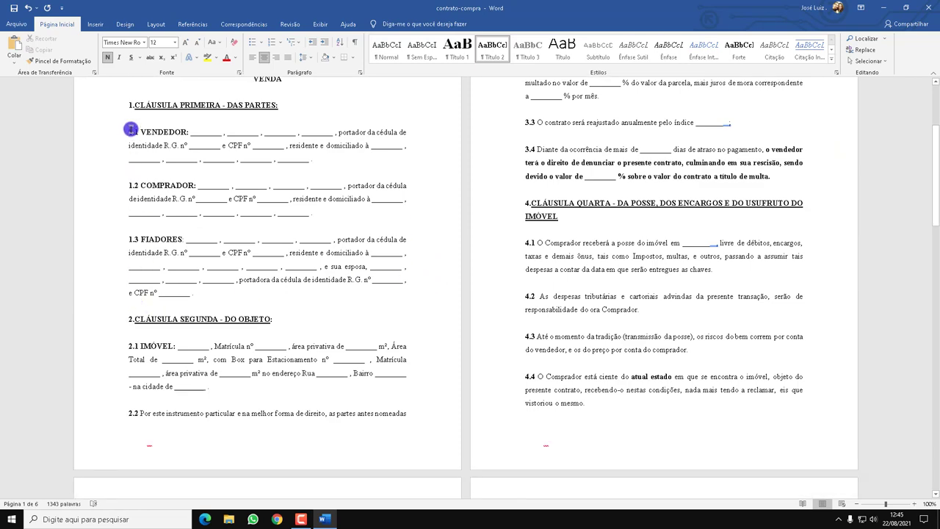
left_click_drag(156, 147, 372, 439)
scroll(646, 439, "down", 4)
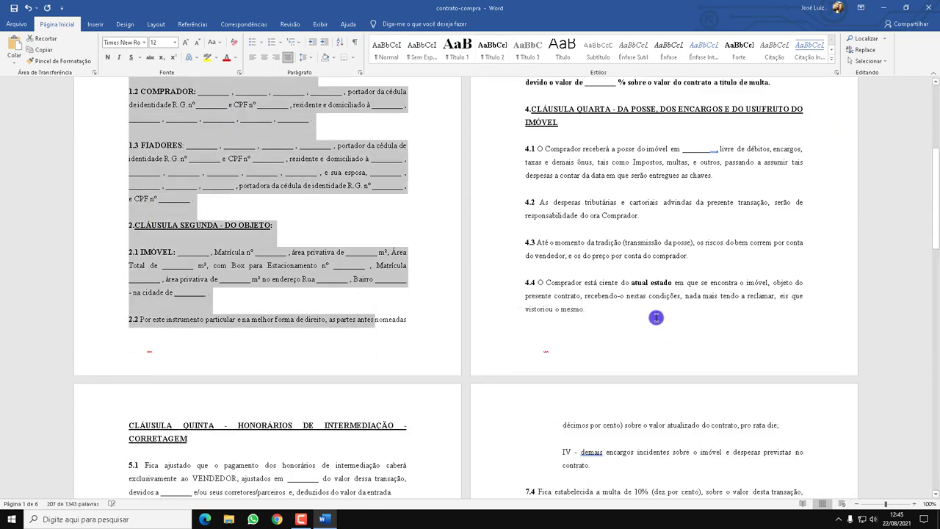
scroll(380, 341, "up", 1)
scroll(428, 306, "up", 3)
scroll(762, 239, "up", 3)
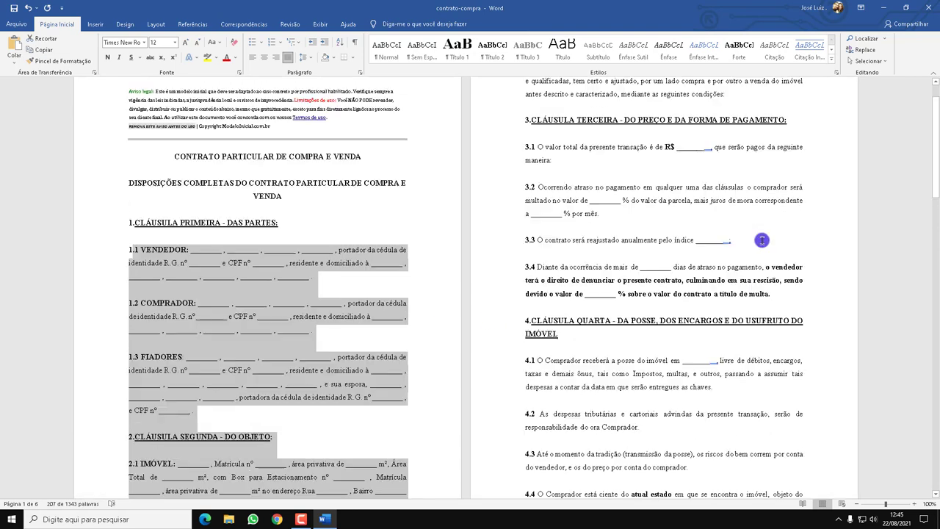
scroll(762, 240, "up", 1)
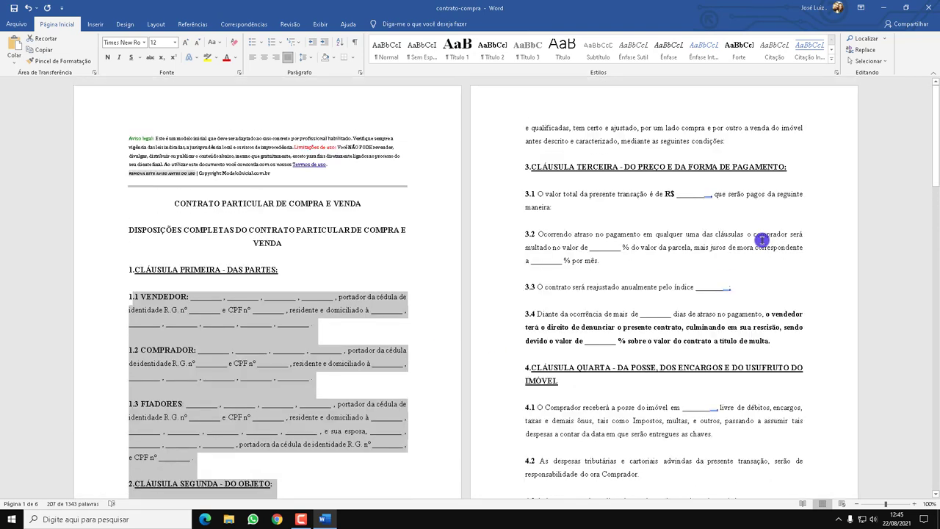
scroll(779, 301, "down", 2)
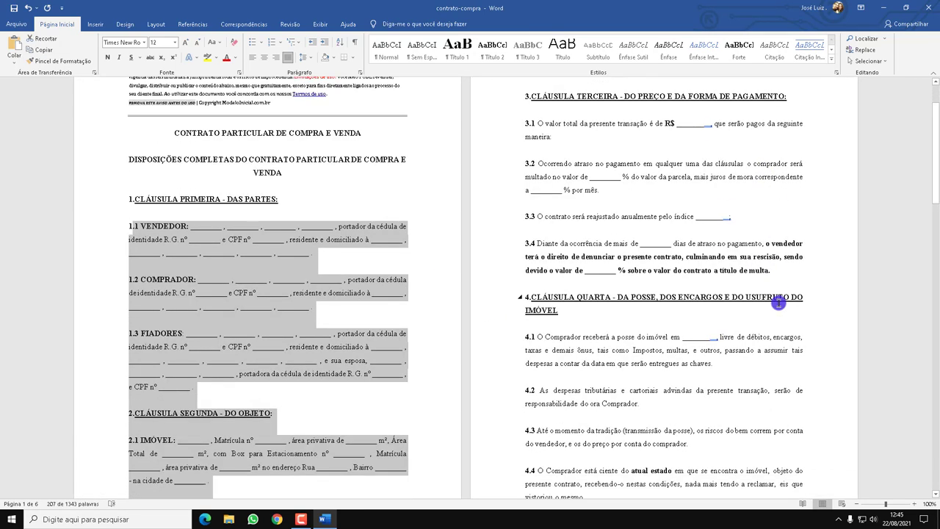
scroll(780, 279, "down", 1)
scroll(779, 267, "down", 2)
left_click(315, 196)
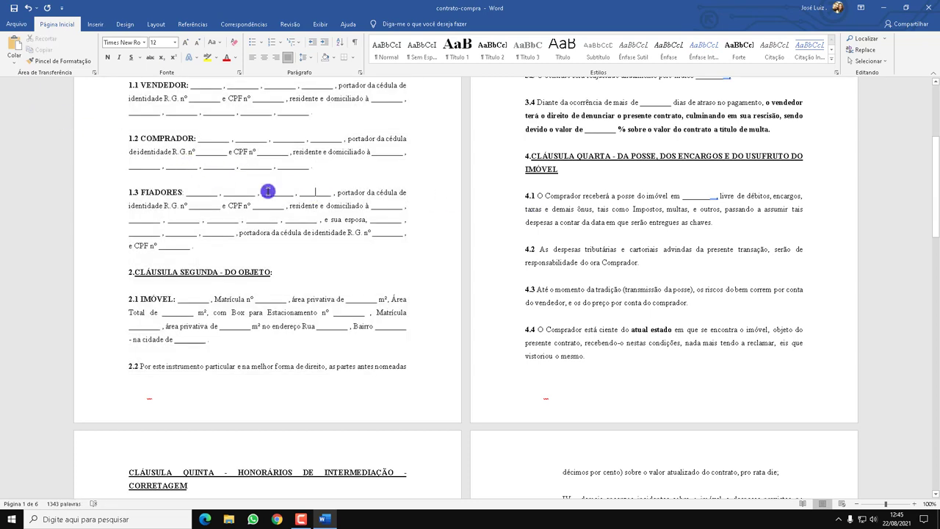
scroll(671, 218, "down", 2)
scroll(671, 217, "down", 2)
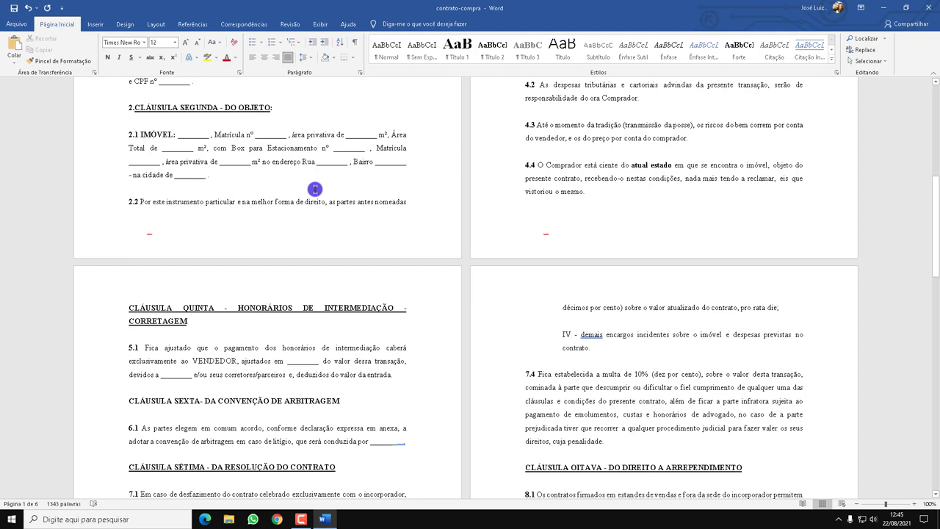
Start saving a copy to the desktop under the name contrato-compra2.
left_click(20, 24)
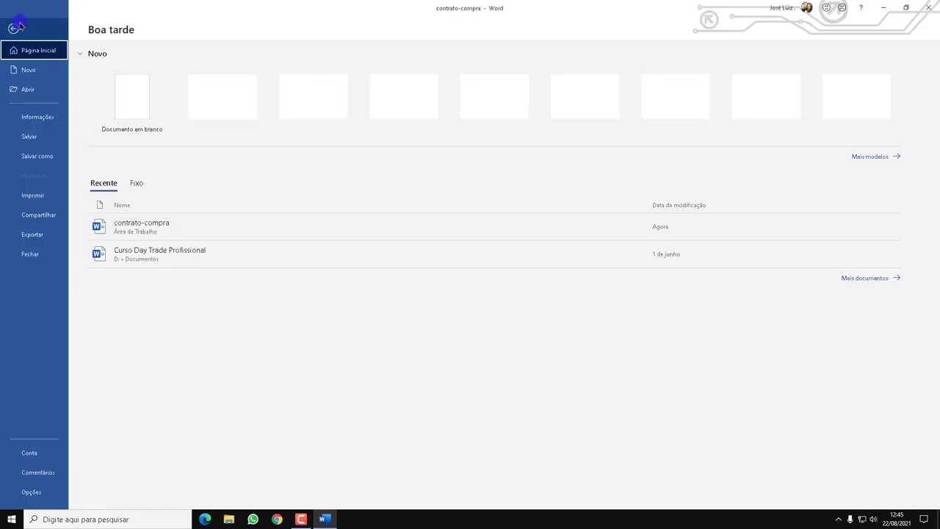
left_click(43, 162)
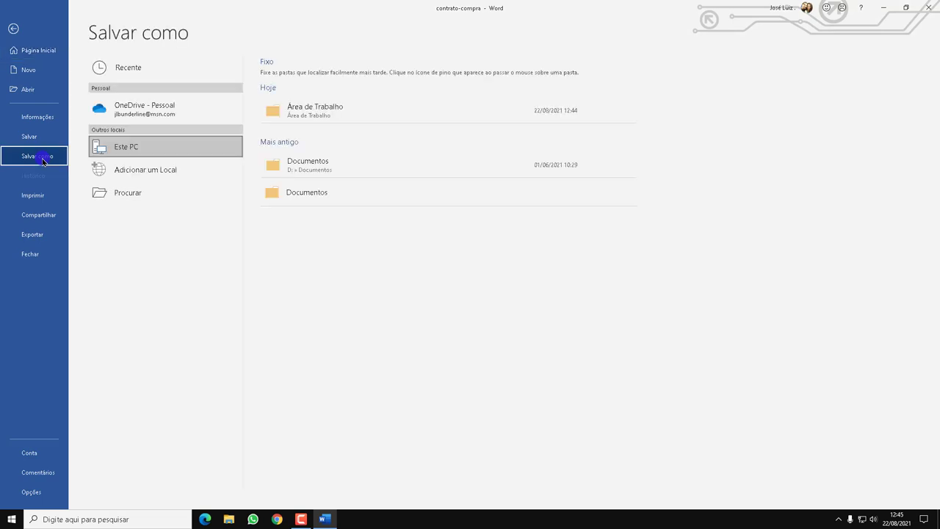
left_click(321, 110)
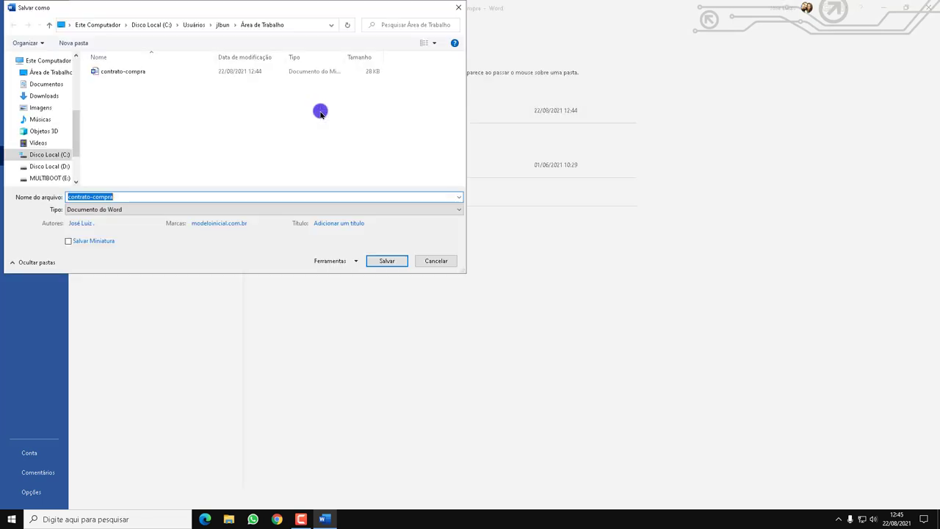
left_click(202, 199)
type("2")
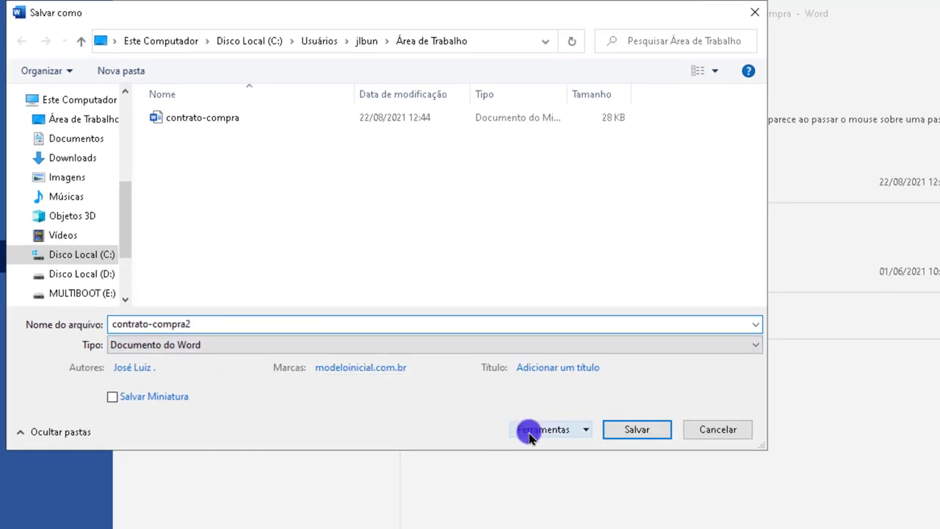
Set and confirm a password to modify in General Options, then save the file.
left_click(552, 432)
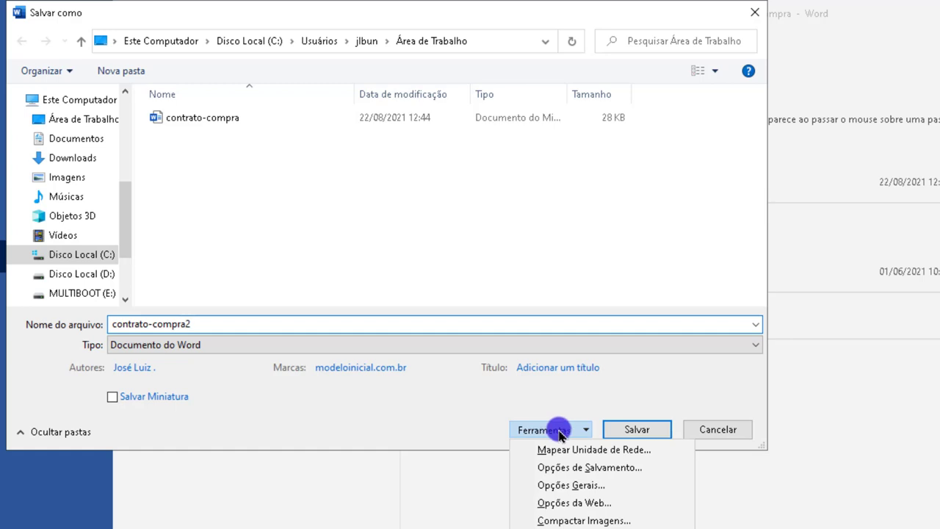
left_click(601, 486)
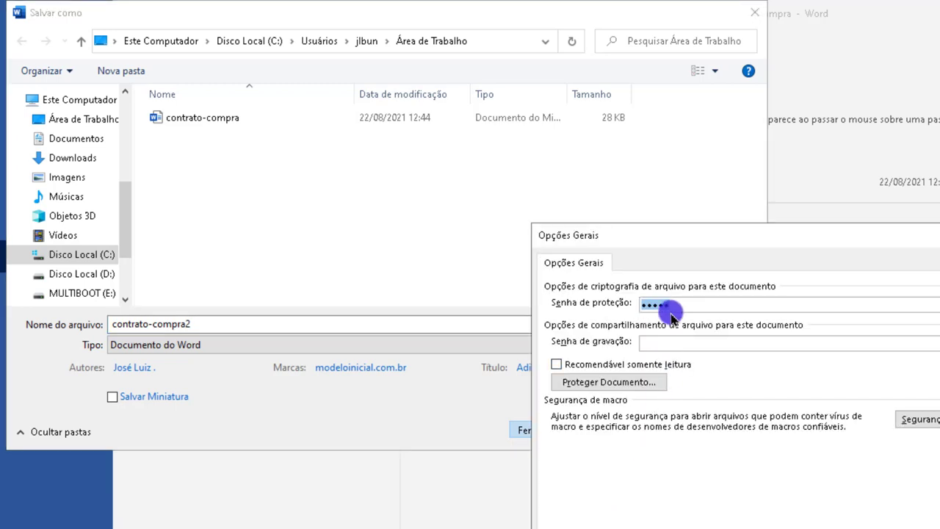
left_click(673, 341)
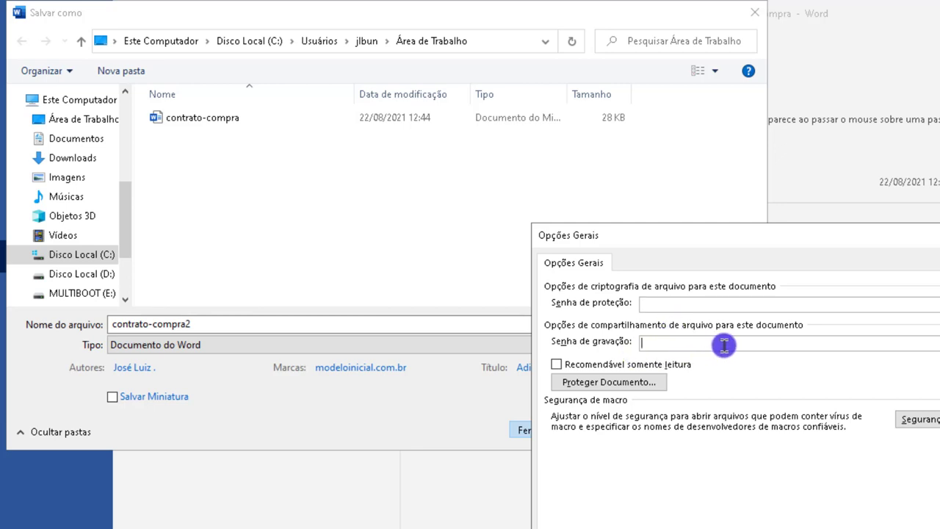
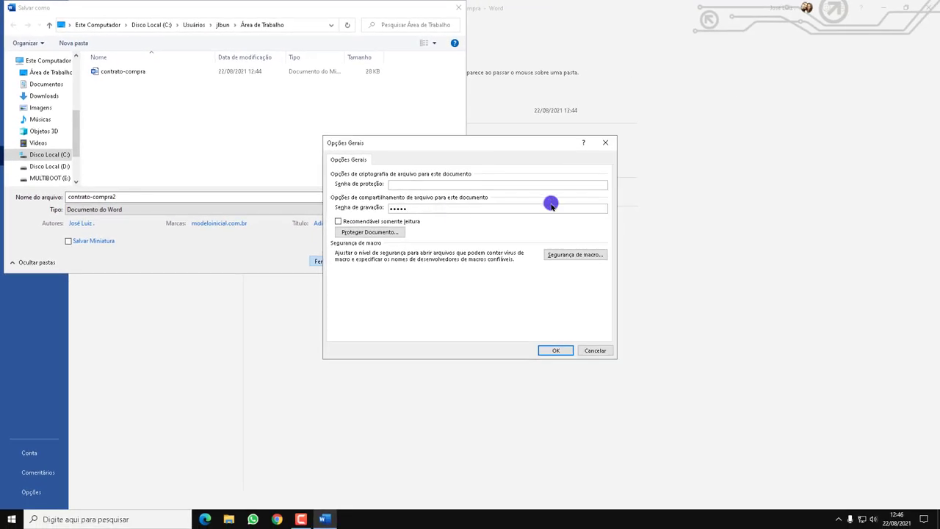
left_click(556, 350)
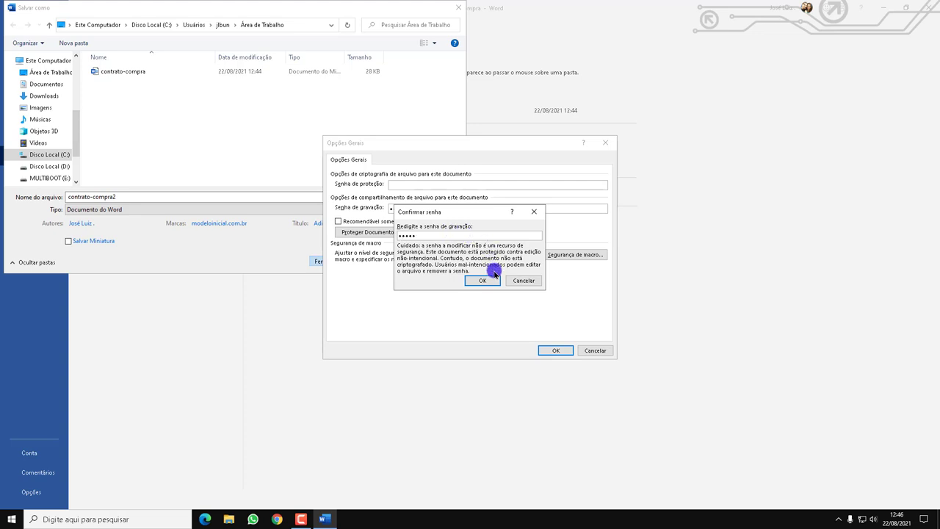
left_click(486, 280)
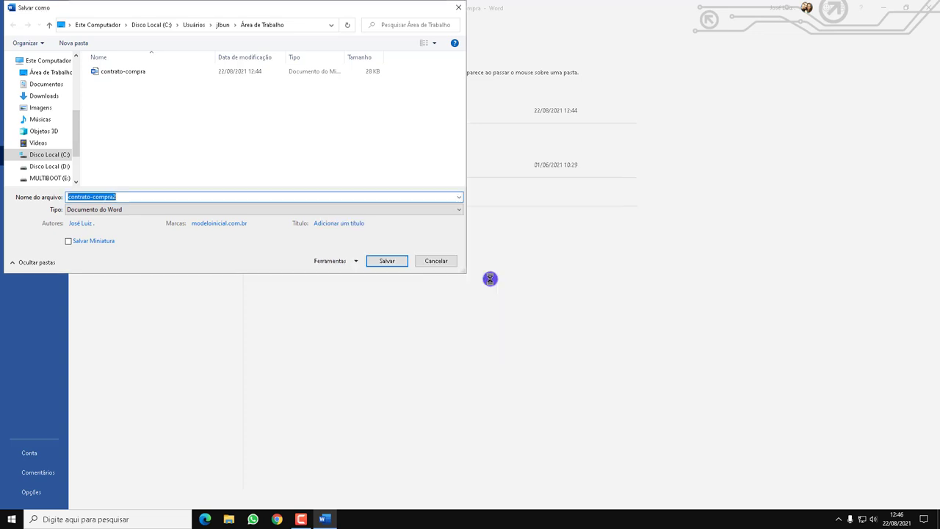
left_click(389, 259)
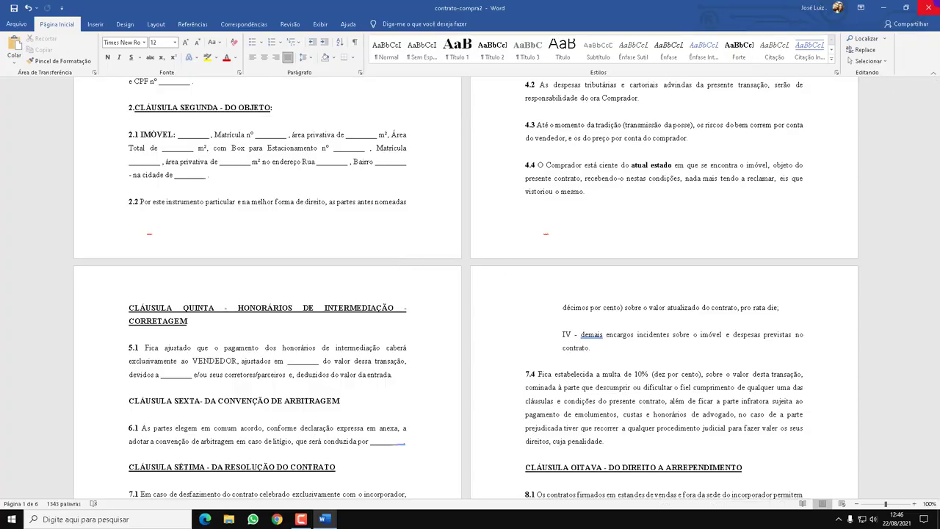
Close Word and send the original contrato-compra file on the desktop to the Recycle Bin.
left_click(935, 4)
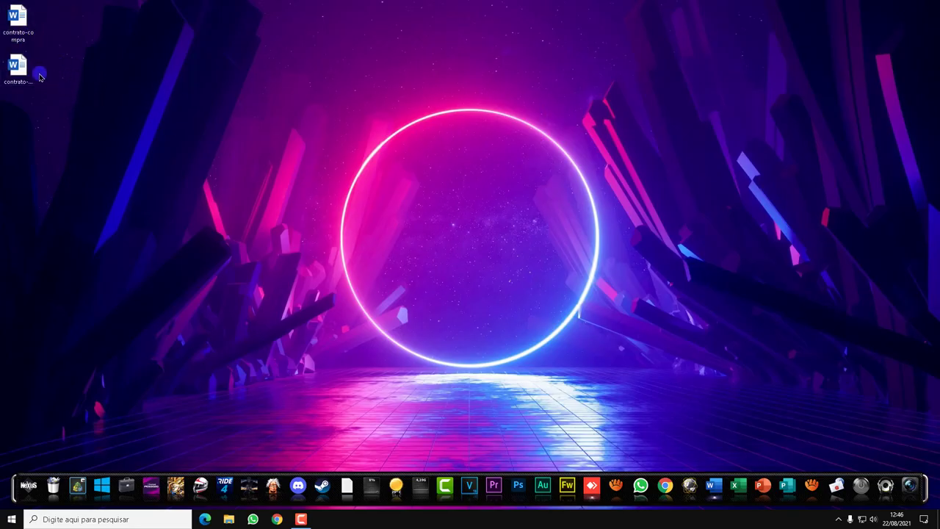
left_click(22, 72)
left_click(17, 20)
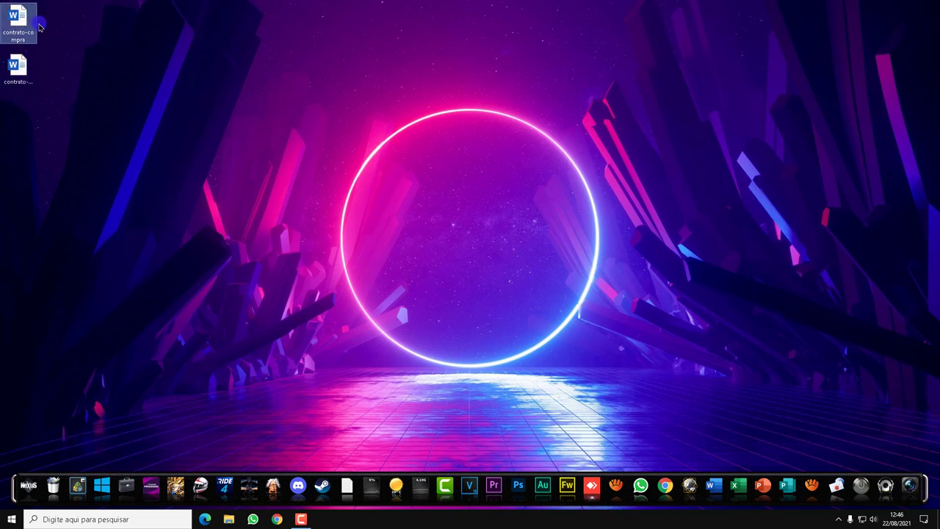
right_click(31, 20)
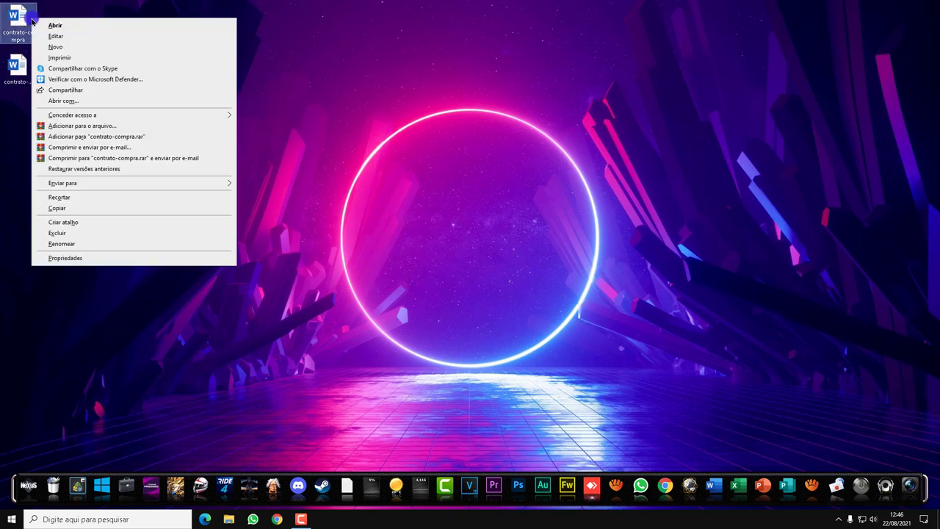
left_click(66, 232)
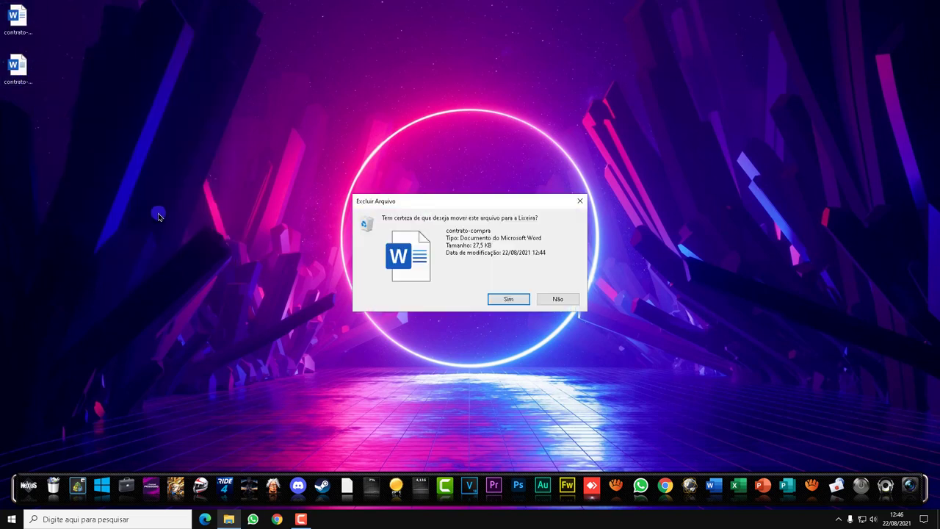
left_click(503, 299)
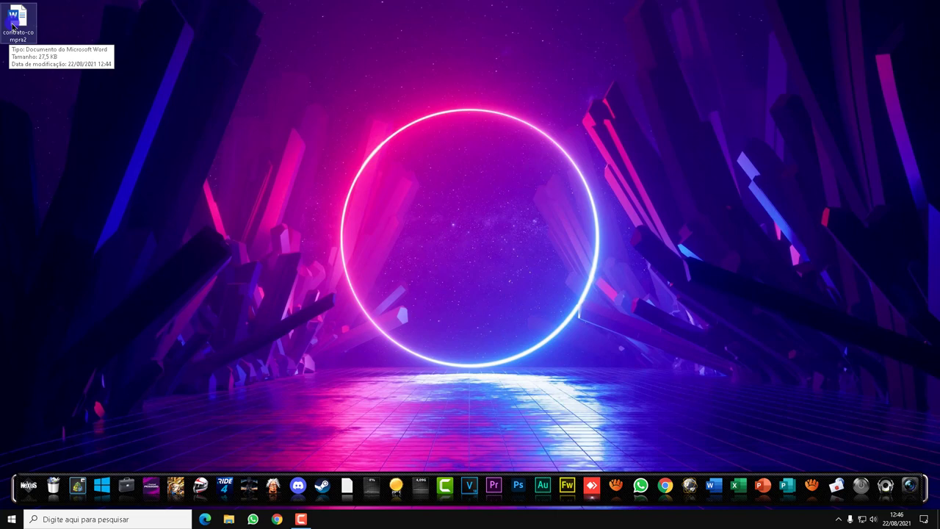
Open contrato-compra2 as read-only without the password, scroll through it, and show the print preview.
double_click(13, 25)
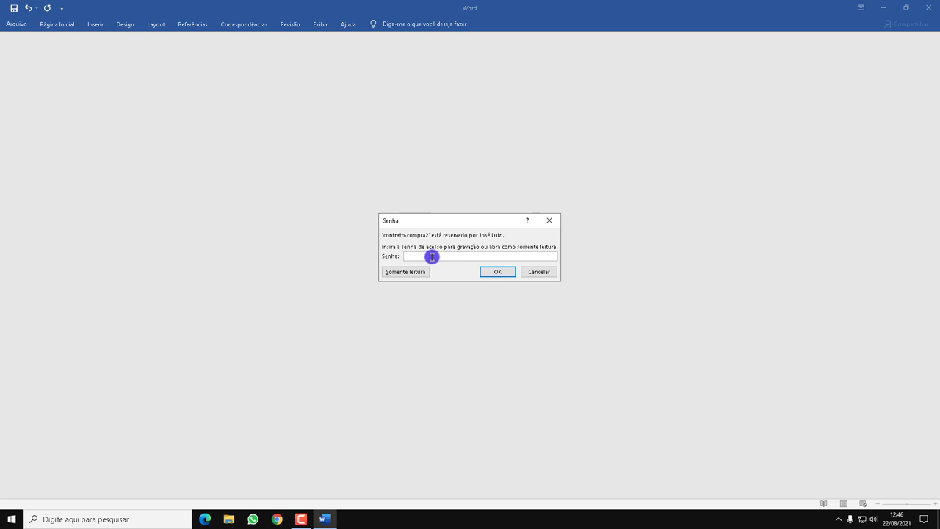
left_click(443, 256)
left_click(404, 272)
scroll(351, 243, "down", 8)
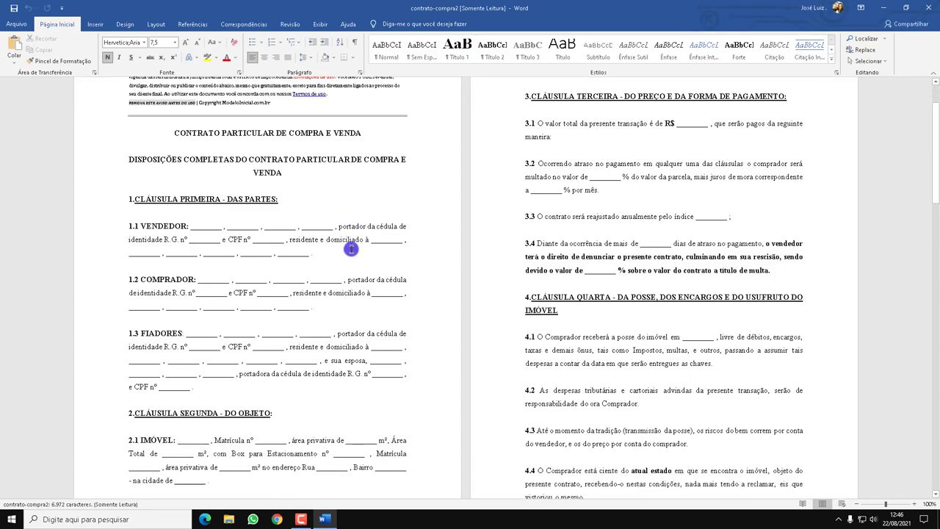
scroll(454, 244, "down", 5)
scroll(477, 242, "down", 2)
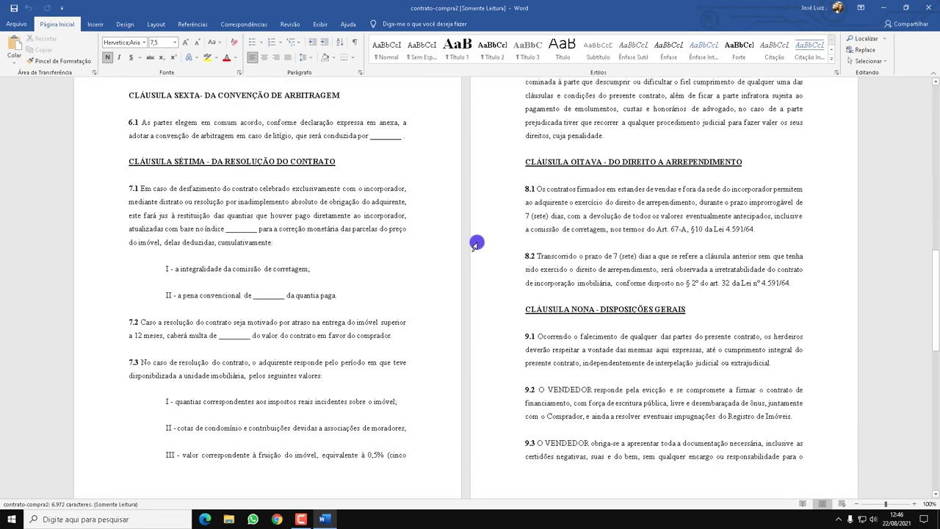
scroll(477, 242, "down", 3)
scroll(424, 246, "down", 6)
scroll(308, 252, "down", 4)
scroll(312, 258, "up", 6)
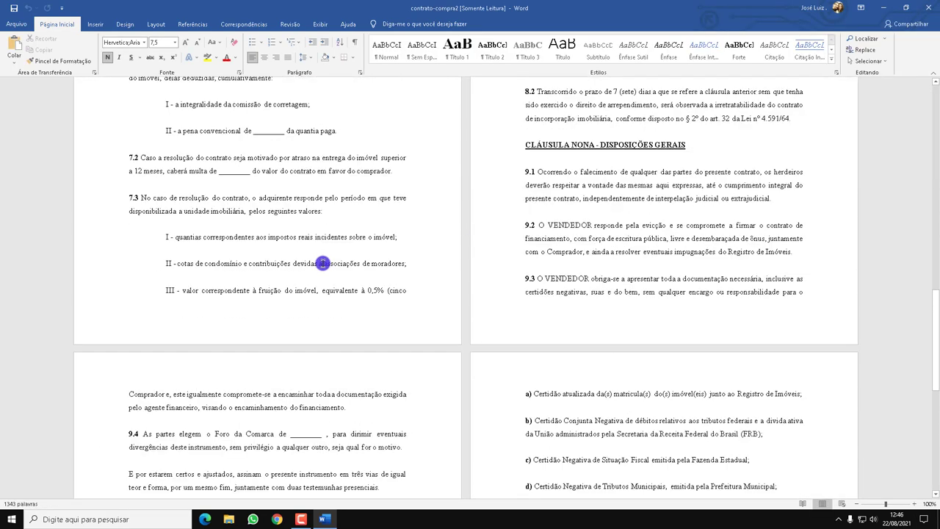
key("ctrl+p")
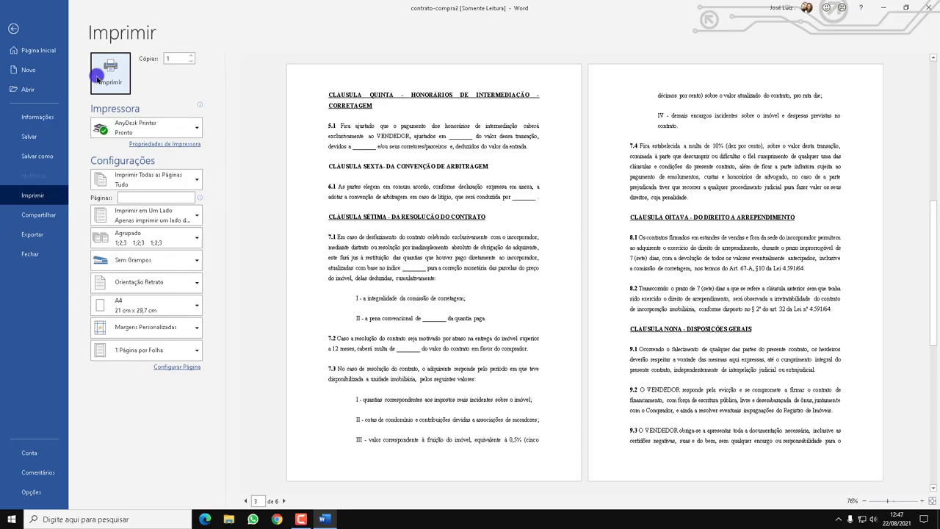
Exit the print preview and scroll through the read-only contrato-compra2 clauses.
left_click(13, 29)
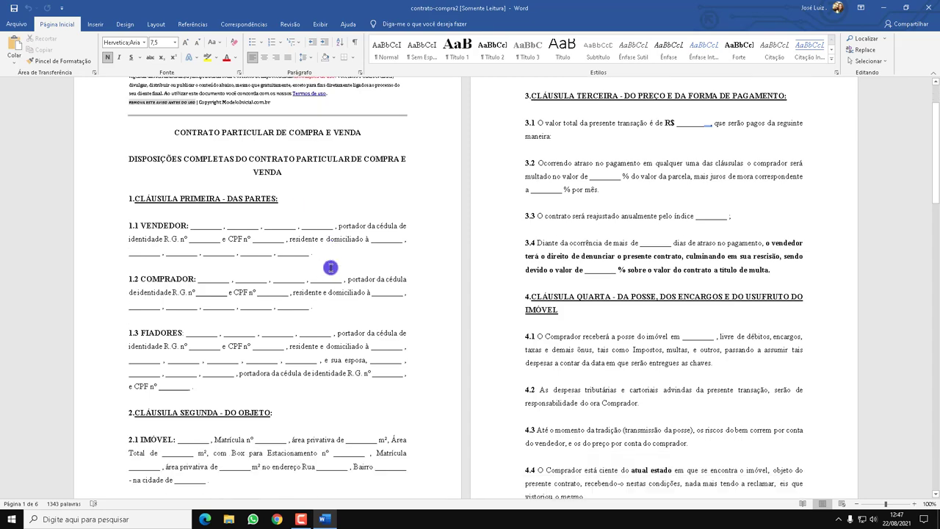
scroll(330, 266, "down", 6)
scroll(623, 225, "down", 1)
scroll(617, 228, "down", 6)
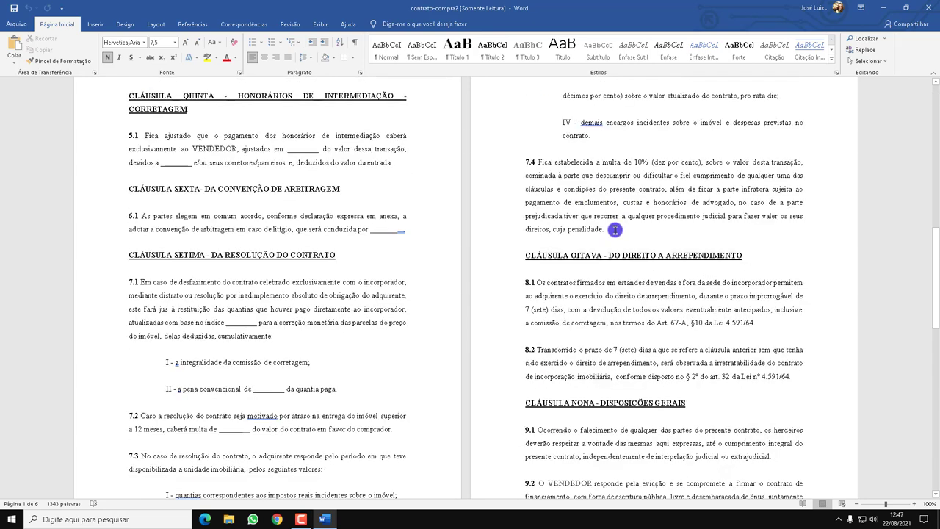
scroll(656, 153, "up", 4)
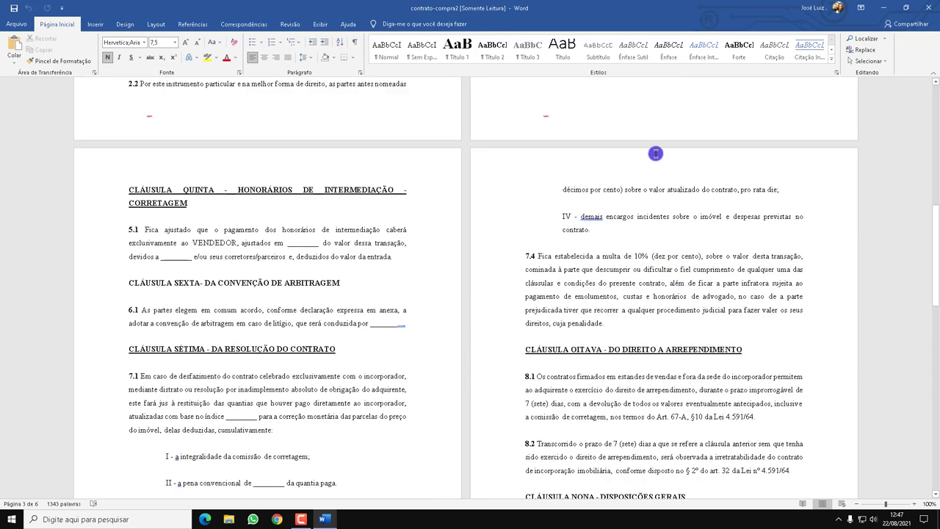
scroll(337, 296, "up", 2)
scroll(341, 180, "up", 3)
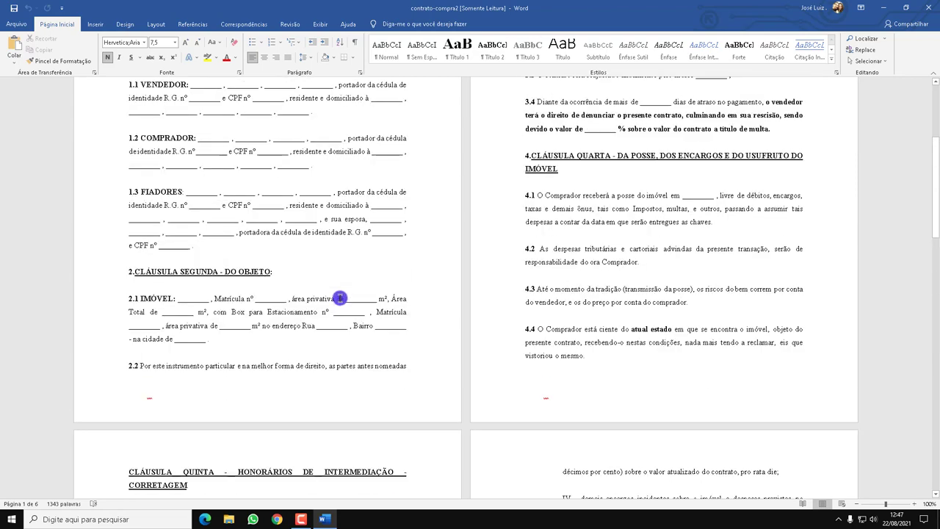
scroll(331, 264, "up", 4)
scroll(334, 248, "up", 1)
scroll(387, 252, "down", 4)
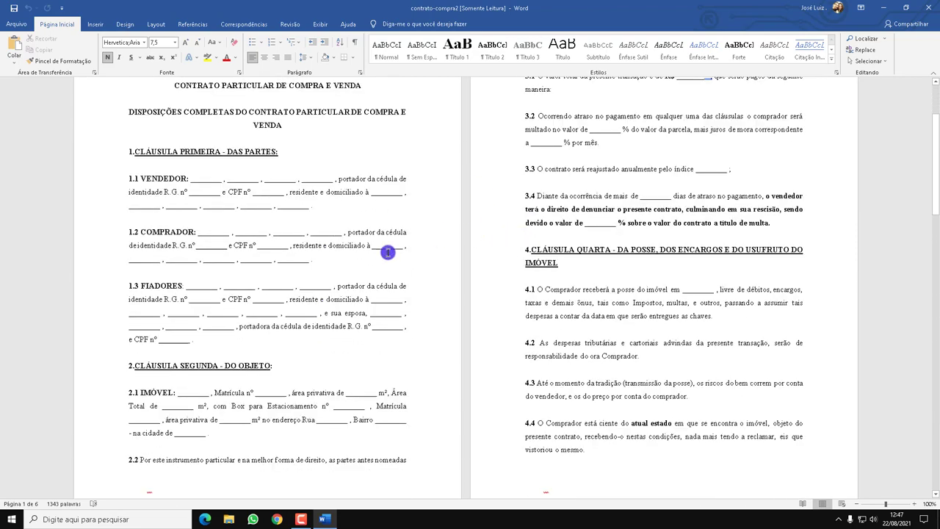
scroll(412, 231, "down", 2)
scroll(321, 231, "down", 1)
scroll(321, 231, "down", 3)
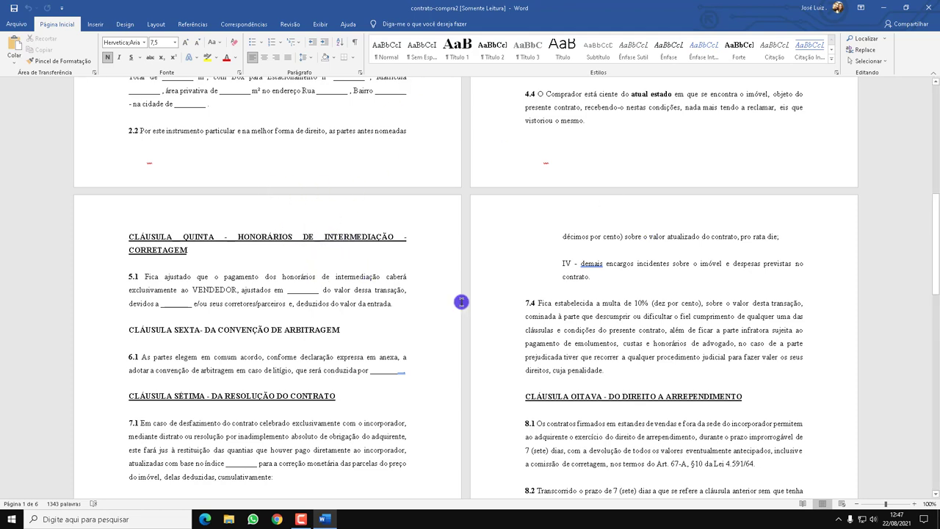
scroll(316, 257, "up", 2)
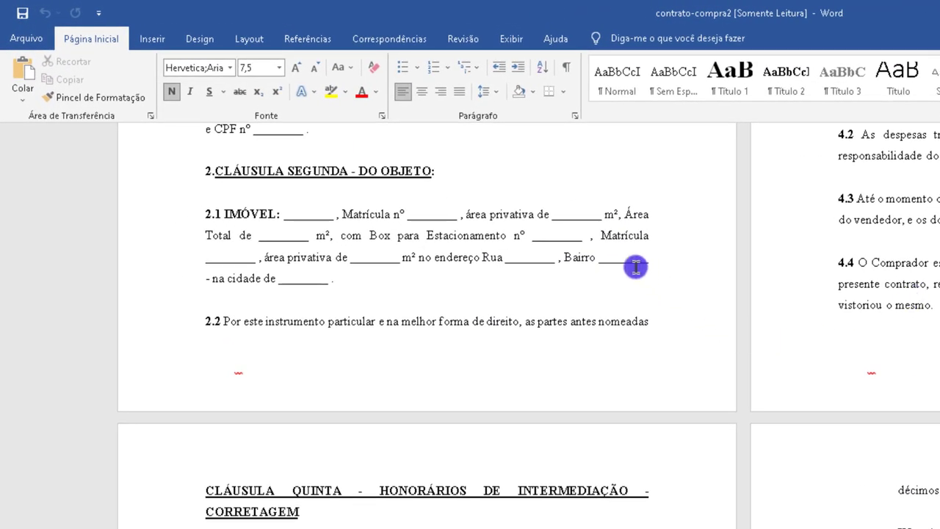
Delete 'Bairro' from clause 2.1, cancel the close prompt, and undo the deletion.
left_click_drag(649, 259, 564, 259)
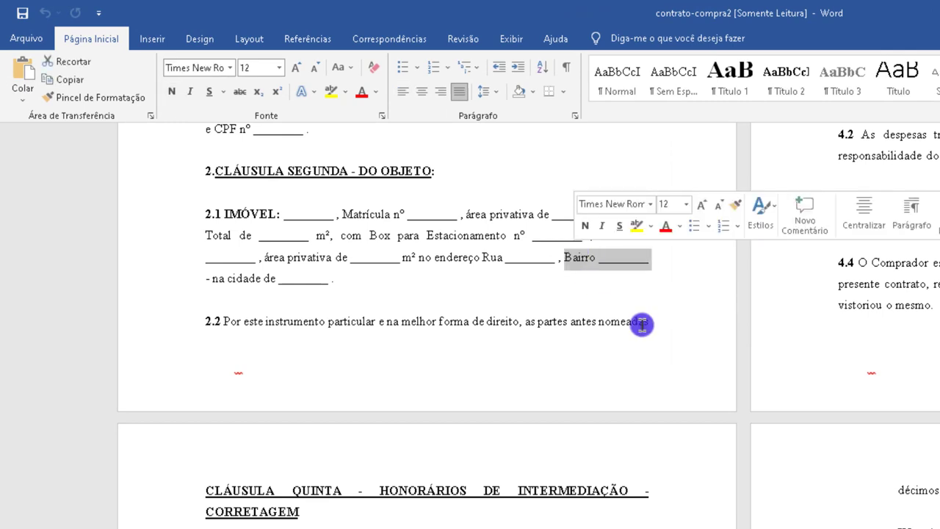
key("Delete")
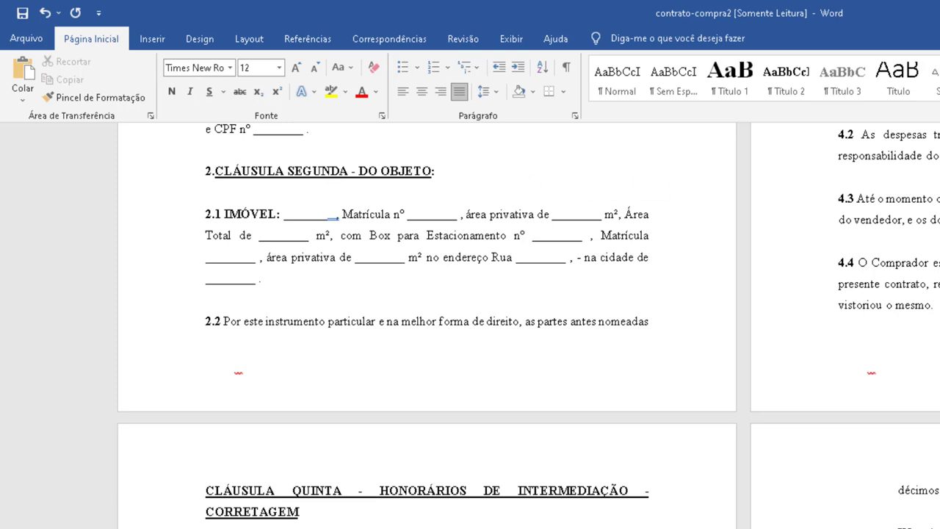
key("alt+F4")
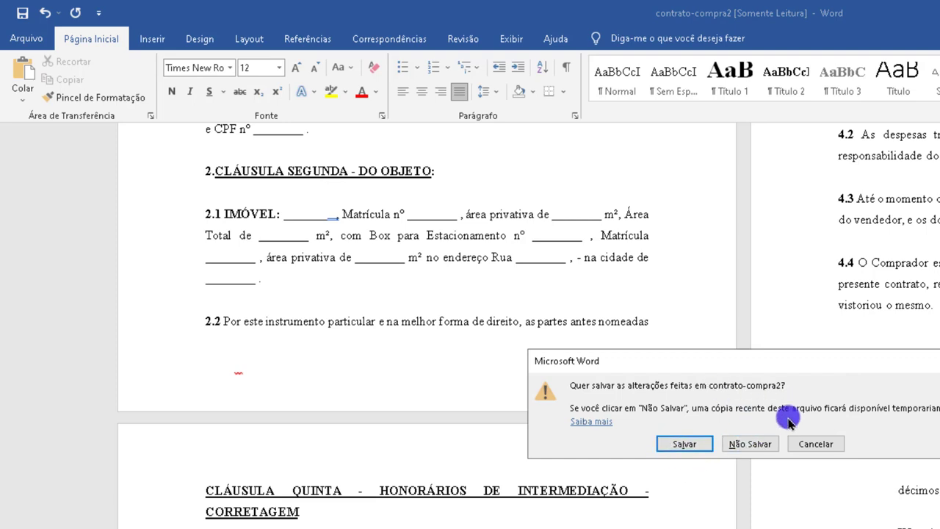
left_click(814, 443)
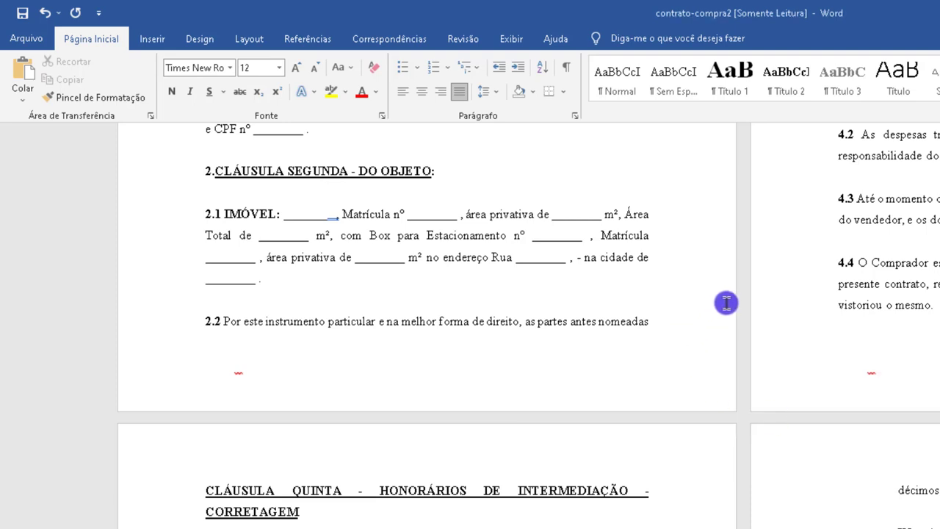
key("ctrl+z")
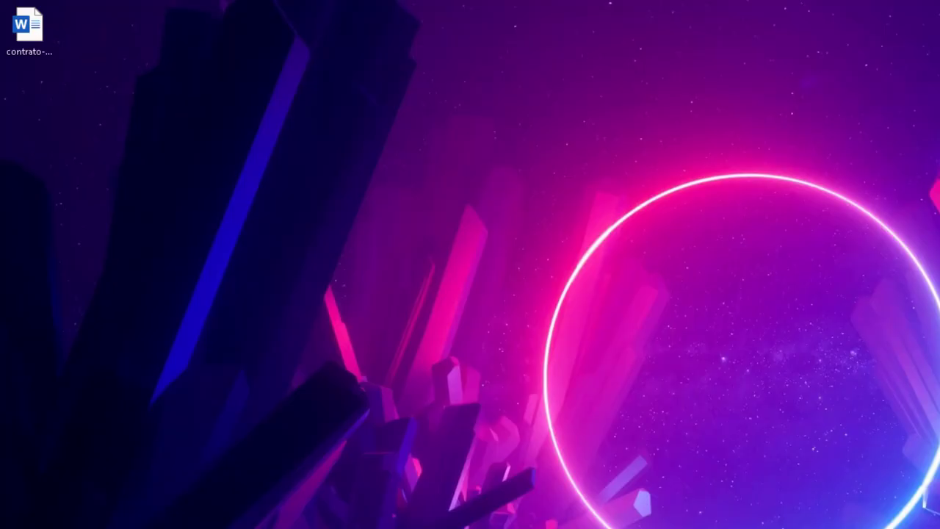
Reopen contrato-compra2 with the password, color the CONTRATO PARTICULAR DE COMPRA E VENDA heading red, and save on close.
double_click(32, 44)
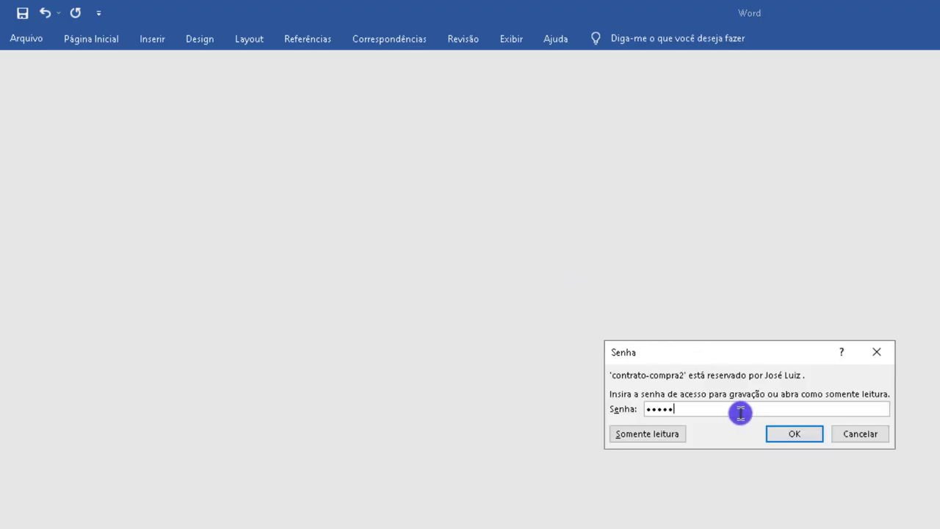
key("Return")
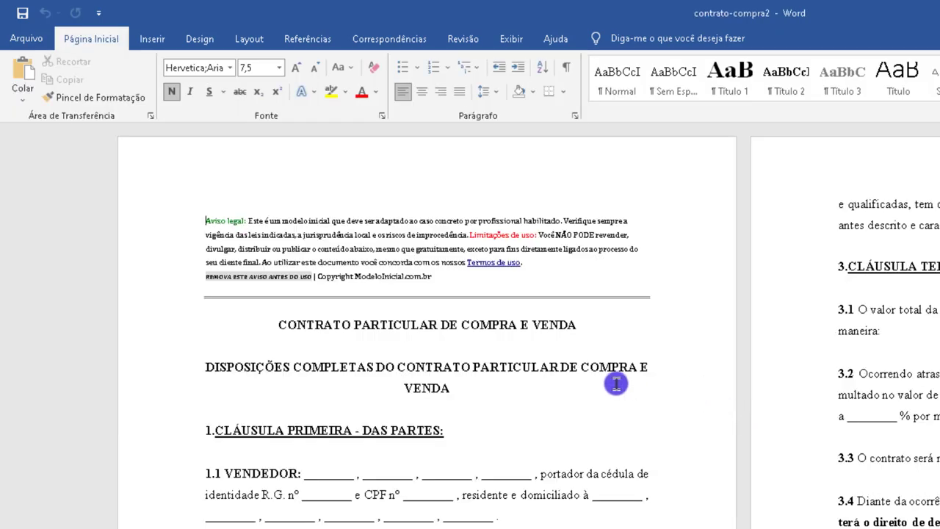
left_click_drag(584, 319, 235, 321)
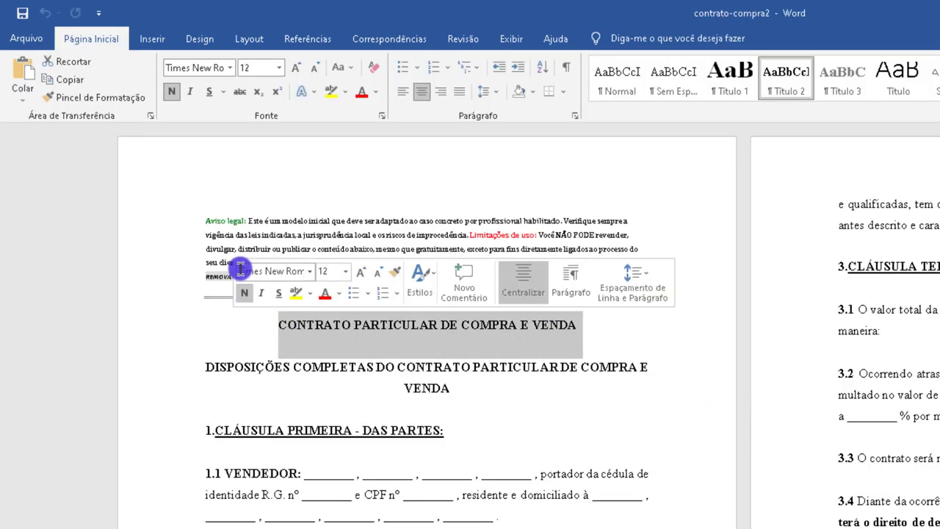
left_click(360, 93)
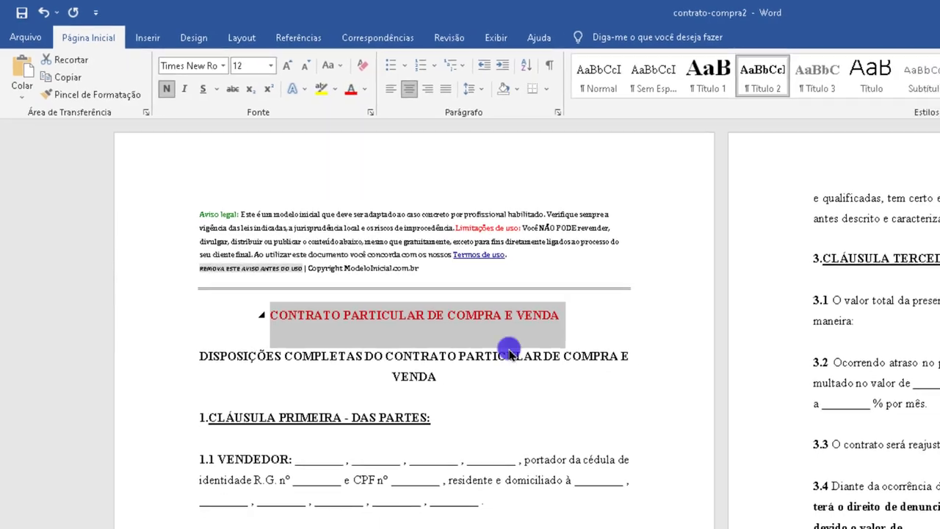
left_click(376, 254)
left_click(927, 7)
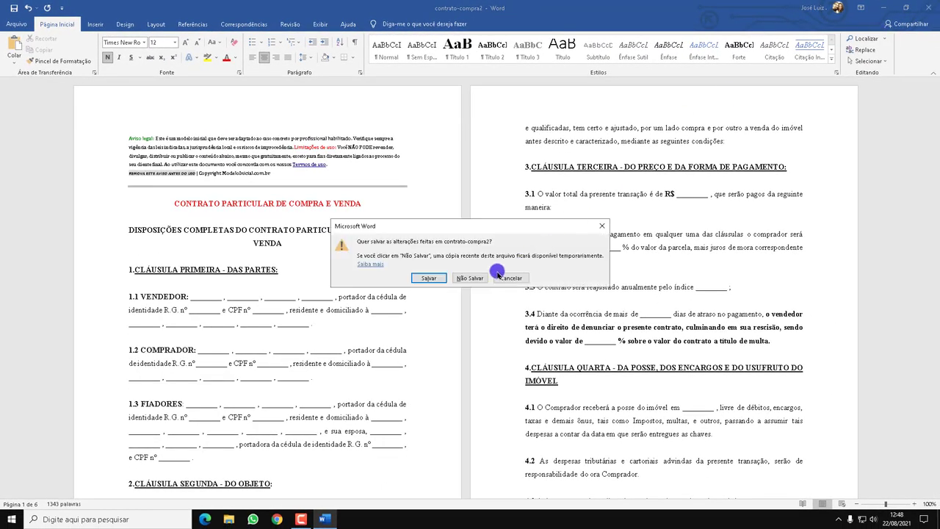
left_click(432, 279)
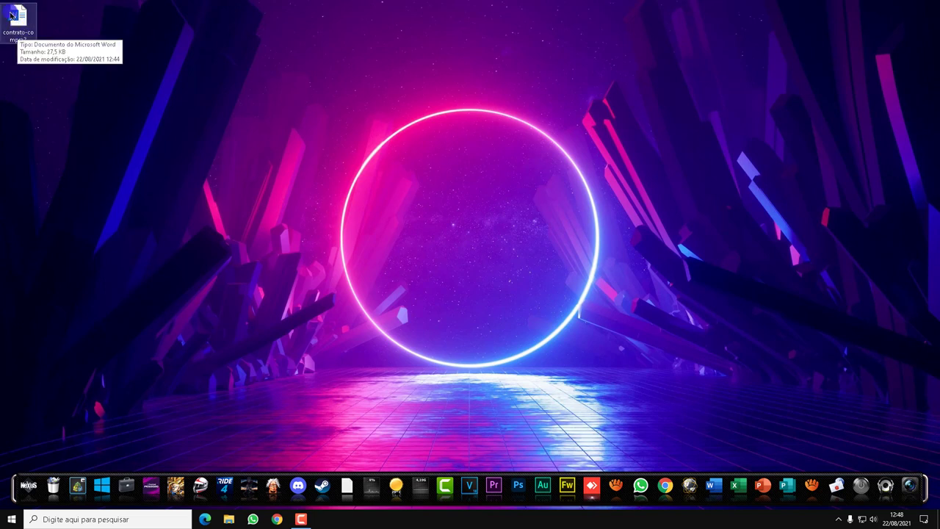
Open contrato-compra2 as Somente leitura, check the title is still red, and close Word.
double_click(16, 24)
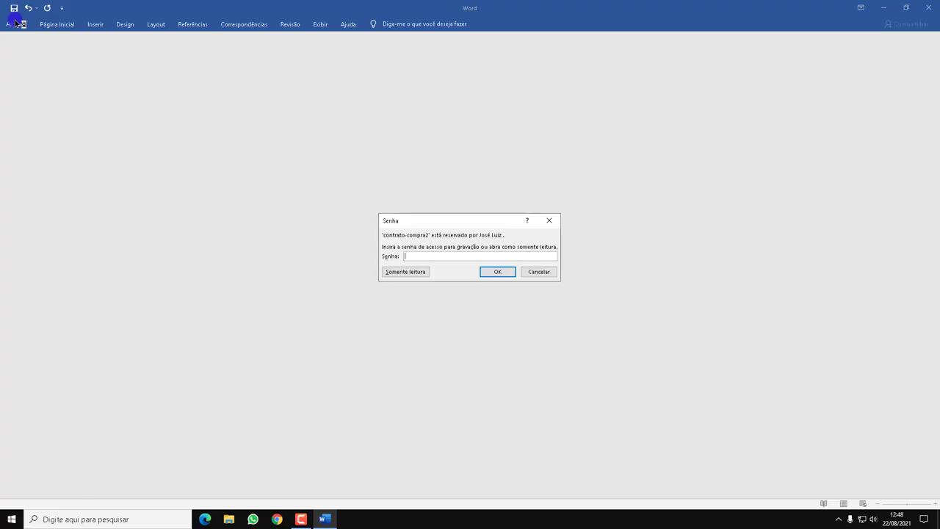
left_click(399, 272)
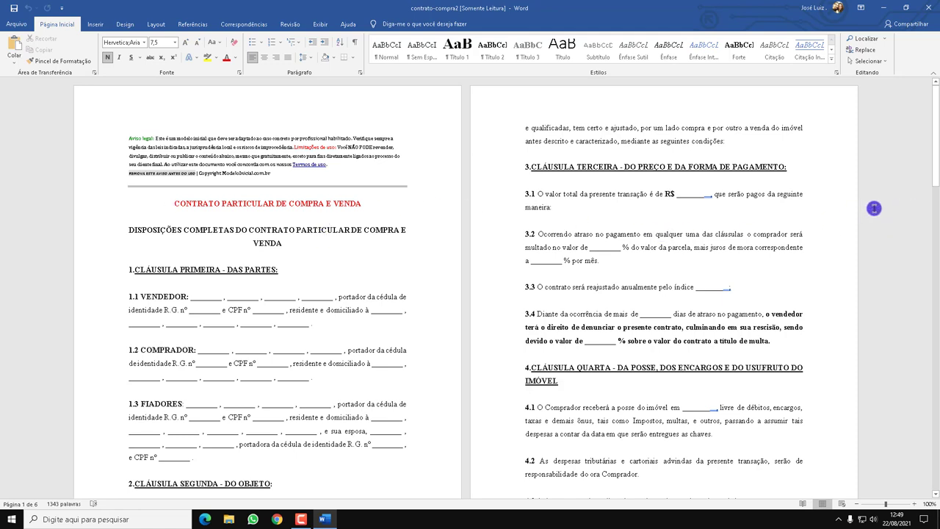
left_click(355, 255)
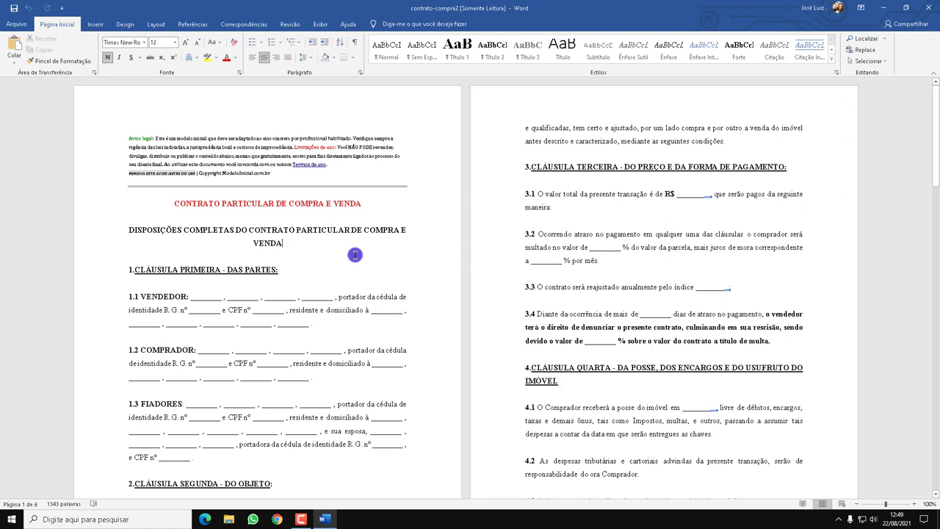
left_click(930, 19)
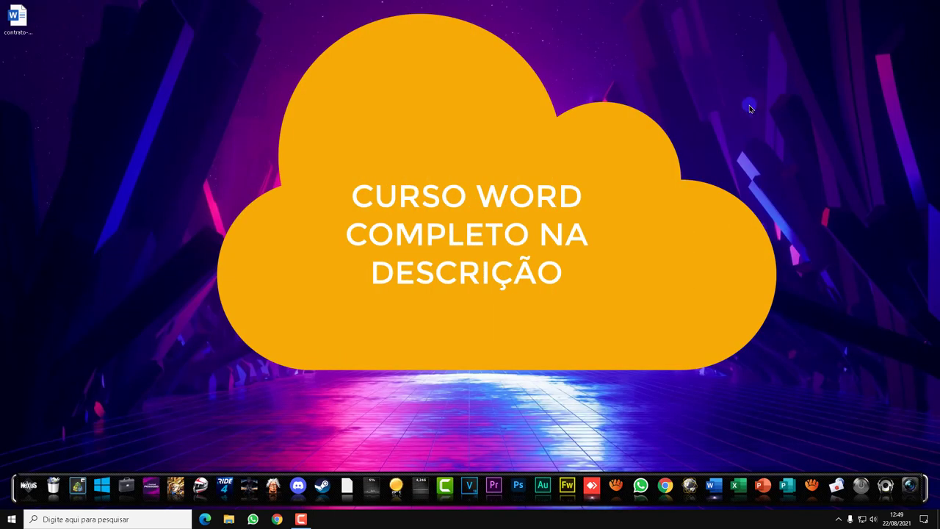